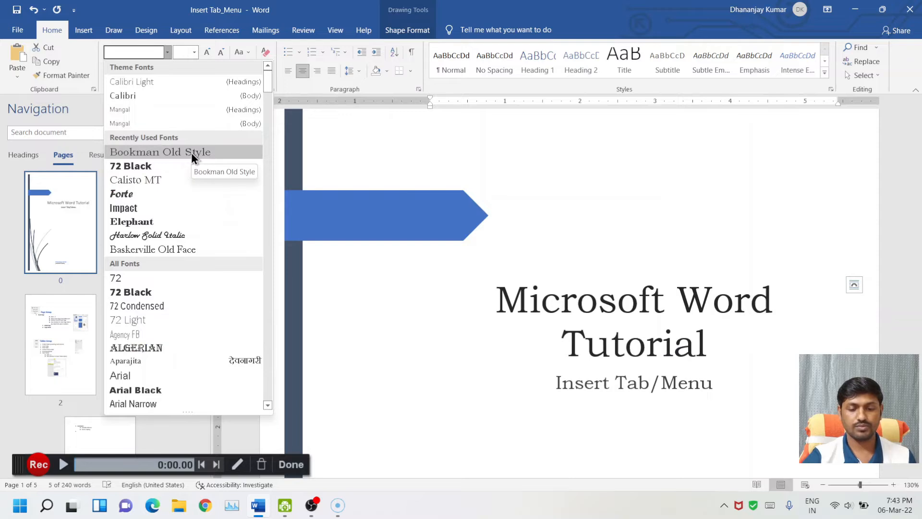
Apply Bookman Old Style to the cover title and subtitle, and widen their text box until the title fits on one line
{"action": "left_click", "coordinate": [192, 151]}
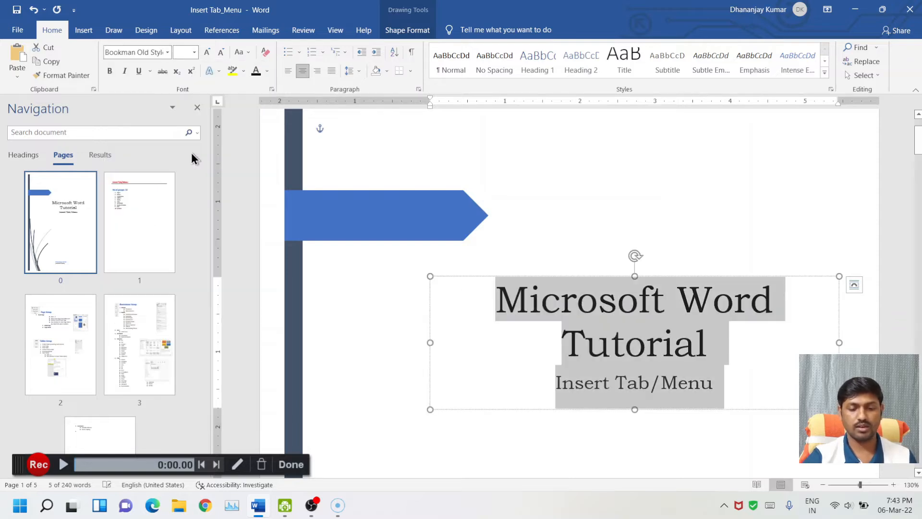
{"action": "left_click_drag", "start_coordinate": [430, 277], "coordinate": [383, 276]}
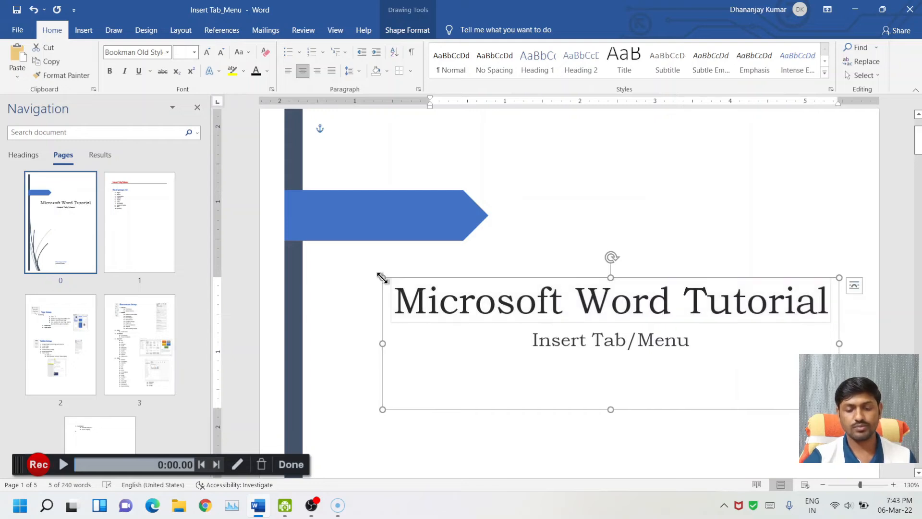
Apply the Bookman Old Style font to the subtitle "Insert Tab/Menu" on the cover page
{"action": "left_click", "coordinate": [649, 349]}
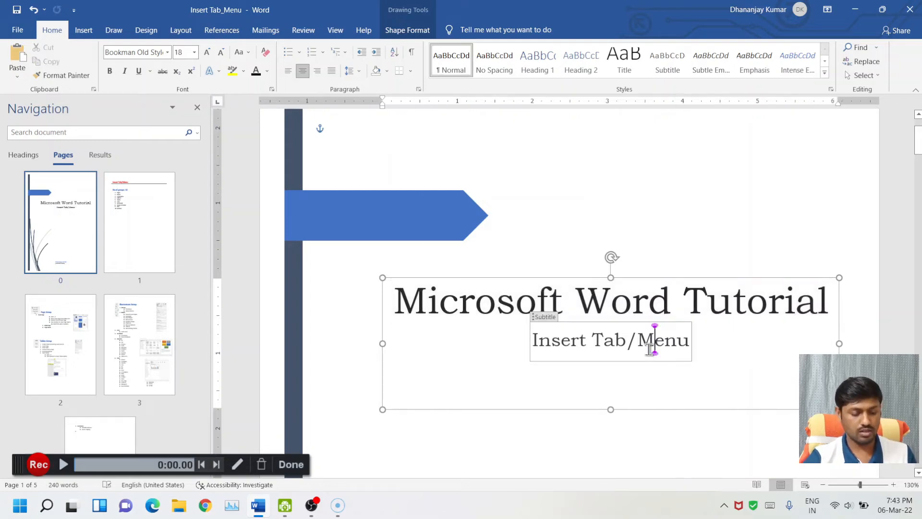
{"action": "key", "text": "ctrl+a"}
{"action": "left_click", "coordinate": [617, 350]}
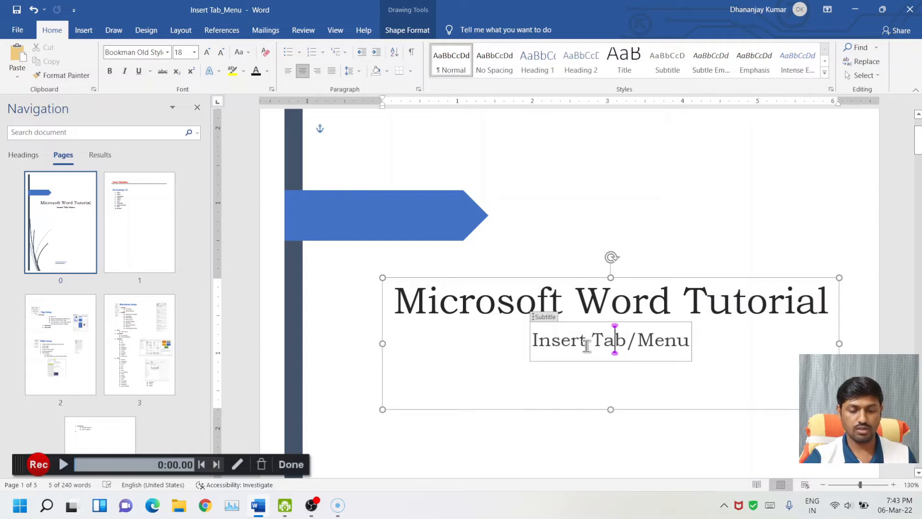
{"action": "left_click_drag", "start_coordinate": [533, 342], "coordinate": [687, 341]}
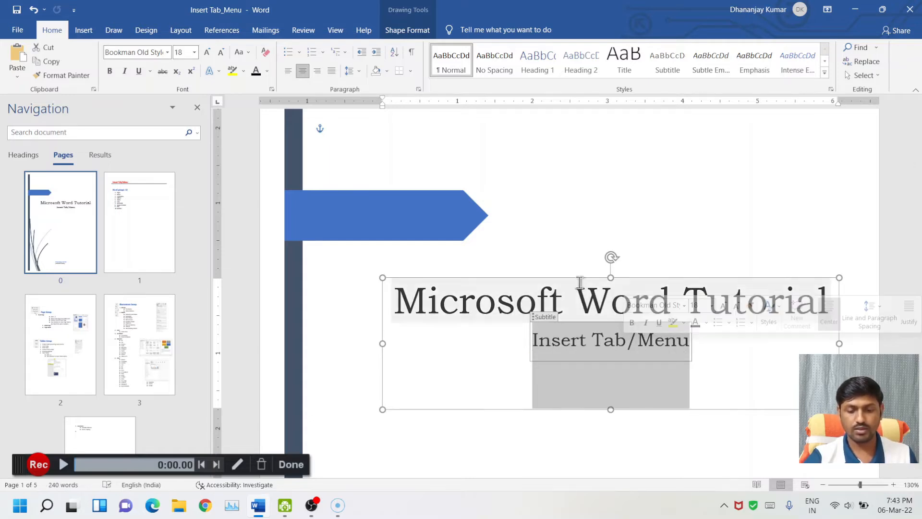
{"action": "left_click", "coordinate": [167, 51]}
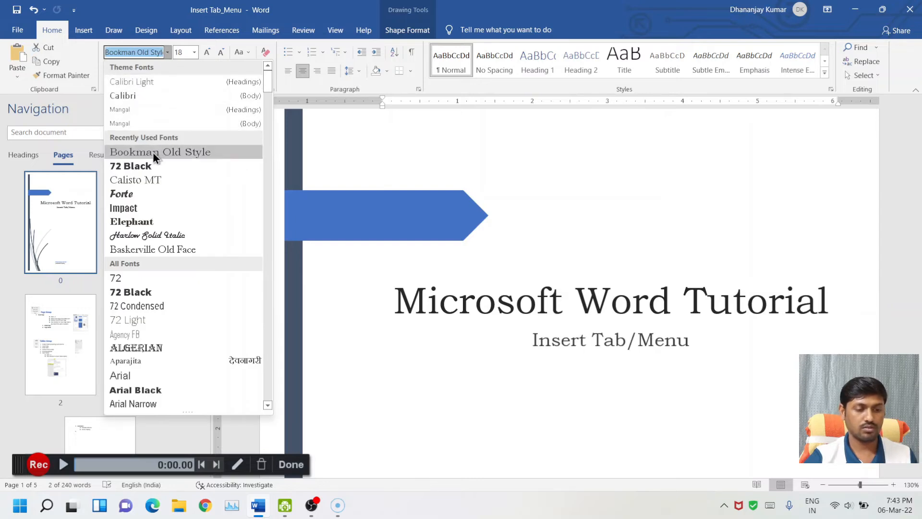
{"action": "left_click", "coordinate": [153, 153]}
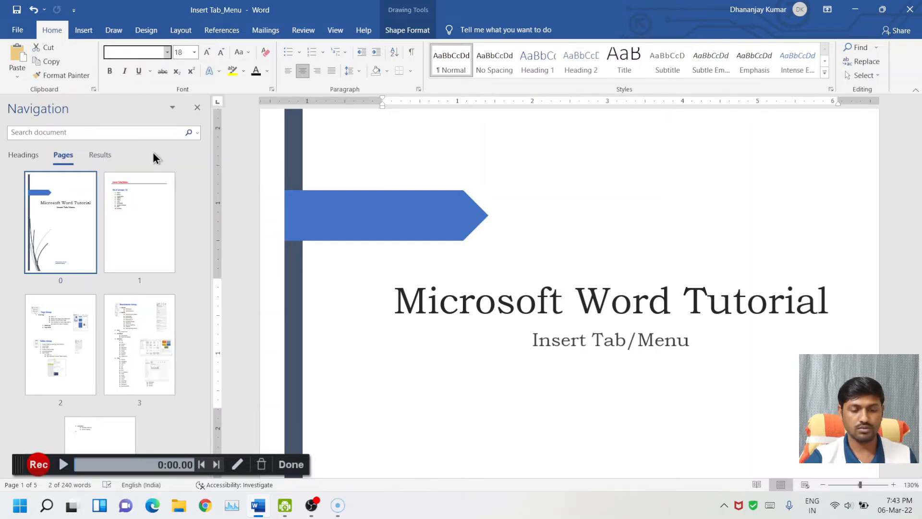
{"action": "left_click", "coordinate": [742, 380]}
Fill in the company name placeholder near the bottom of the cover page with COMPUTER KNOWLEDGE ADD
{"action": "scroll", "coordinate": [701, 375], "scroll_direction": "down", "scroll_amount": 1}
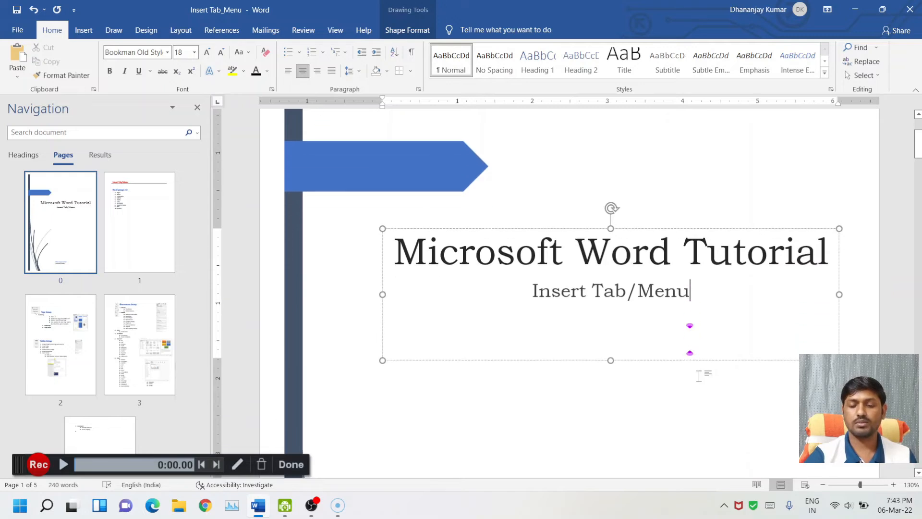
{"action": "scroll", "coordinate": [676, 411], "scroll_direction": "down", "scroll_amount": 10}
{"action": "left_click", "coordinate": [595, 291]}
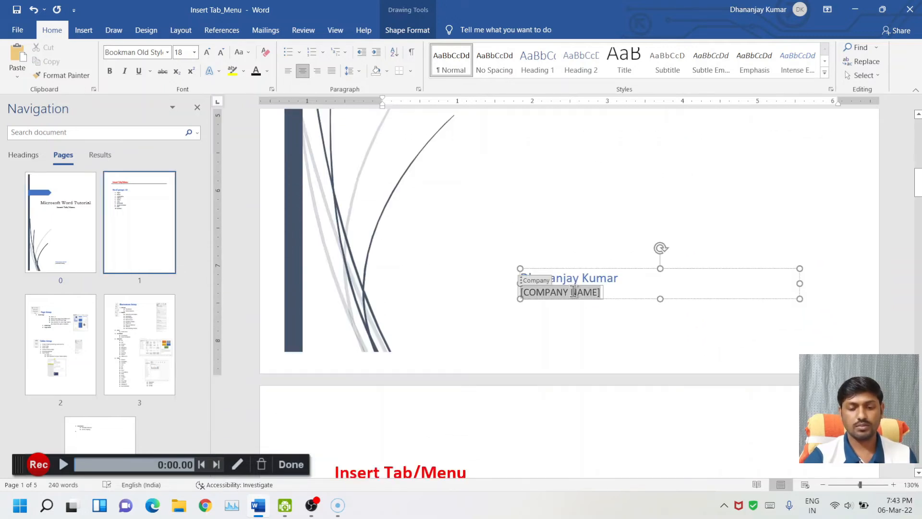
{"action": "left_click", "coordinate": [592, 294]}
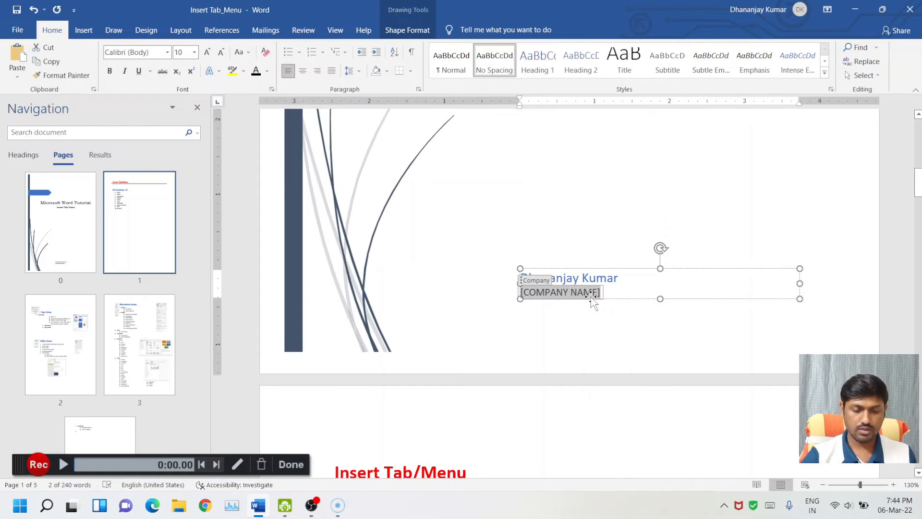
{"action": "type", "text": "C"}
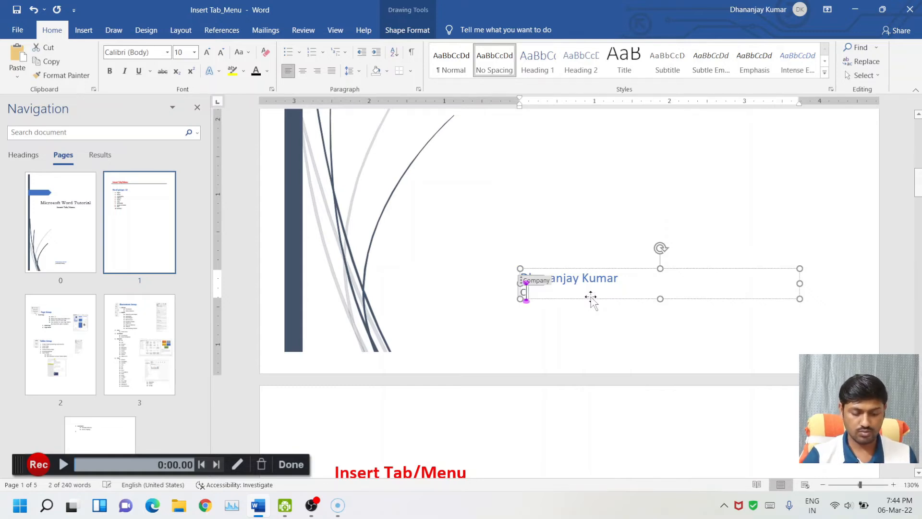
{"action": "type", "text": "OMPUTER KNOWLEDGE ADD"}
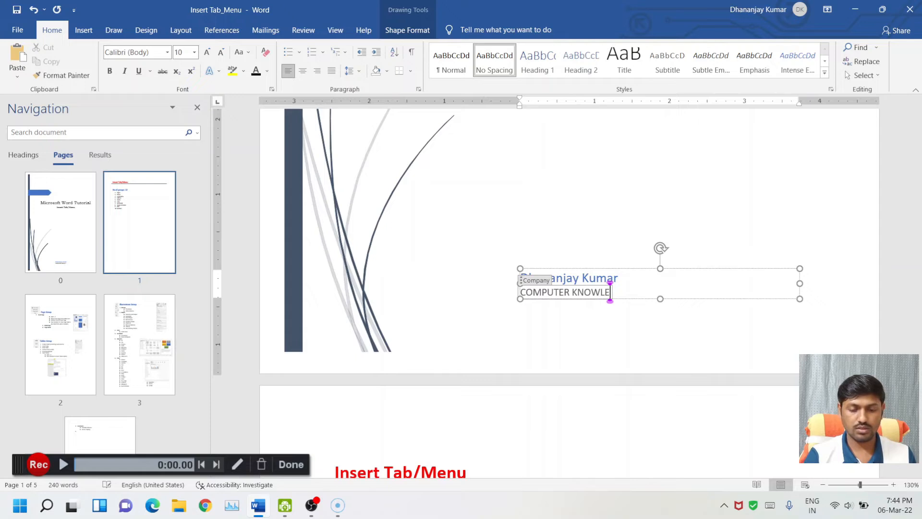
{"action": "left_click", "coordinate": [703, 333]}
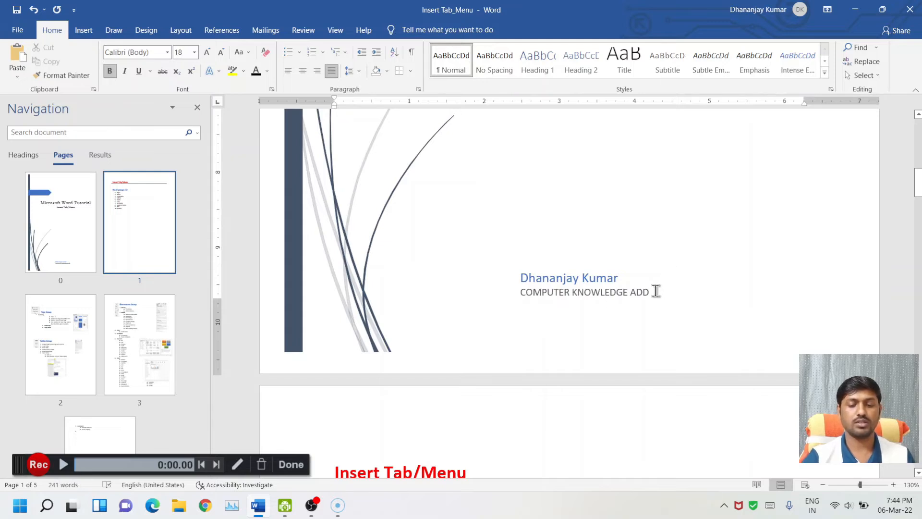
Draw a rectangle about 5.1" high and 8.22" wide from the cover page's upper-left corner across its full width
{"action": "scroll", "coordinate": [627, 267], "scroll_direction": "up", "scroll_amount": 10}
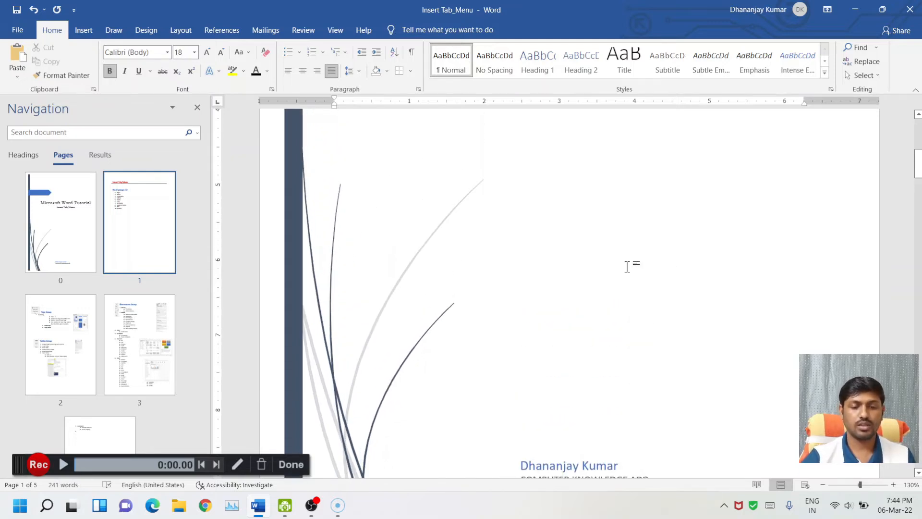
{"action": "scroll", "coordinate": [629, 264], "scroll_direction": "up", "scroll_amount": 5}
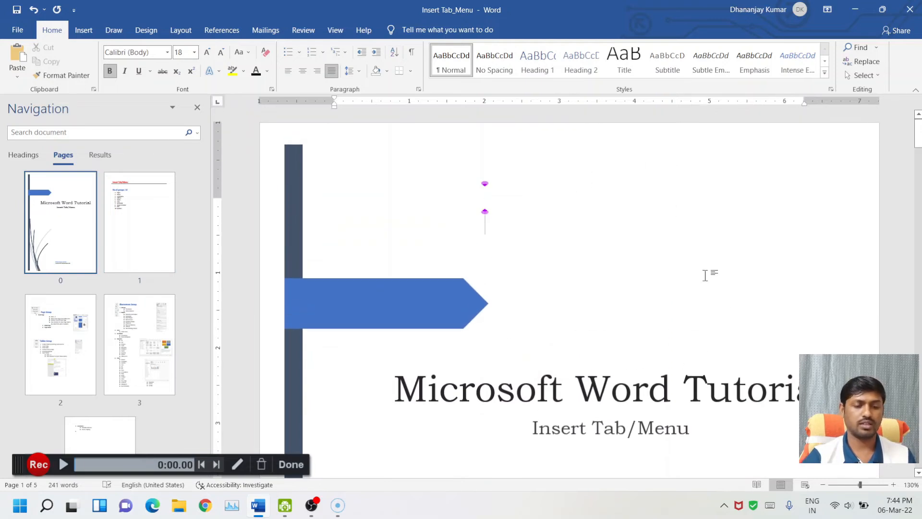
{"action": "scroll", "coordinate": [675, 232], "scroll_direction": "down", "scroll_amount": 2}
{"action": "mouse_move", "coordinate": [919, 138]}
{"action": "left_mouse_down"}
{"action": "mouse_move", "coordinate": [919, 184]}
{"action": "mouse_move", "coordinate": [919, 143]}
{"action": "left_mouse_up"}
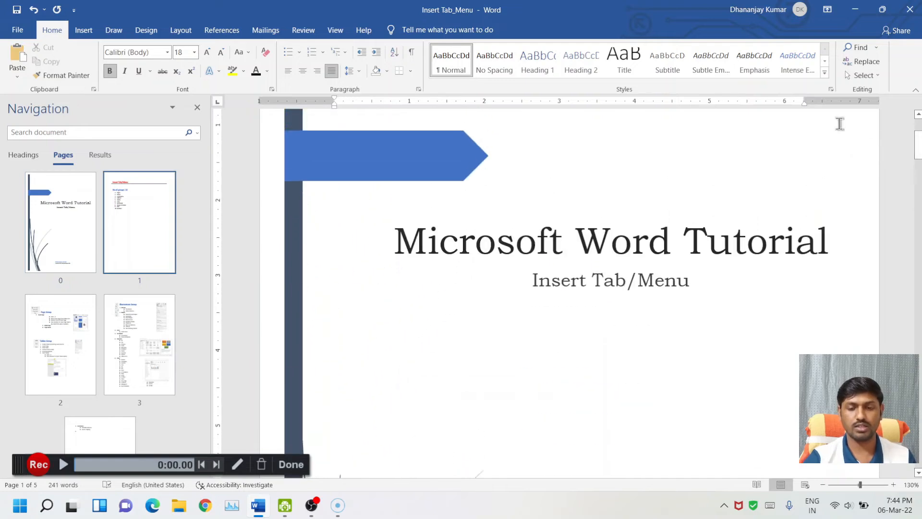
{"action": "scroll", "coordinate": [588, 231], "scroll_direction": "up", "scroll_amount": 3}
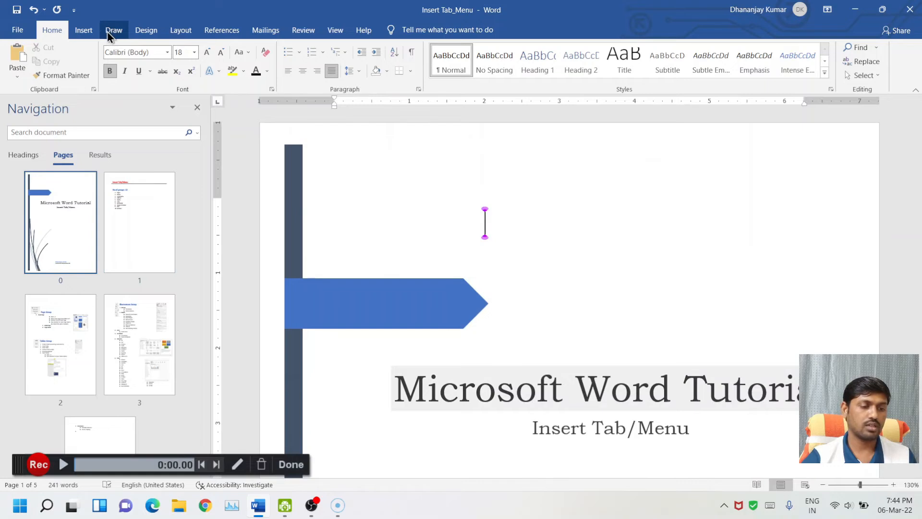
{"action": "left_click", "coordinate": [84, 30]}
{"action": "left_click", "coordinate": [148, 60]}
{"action": "left_click", "coordinate": [180, 107]}
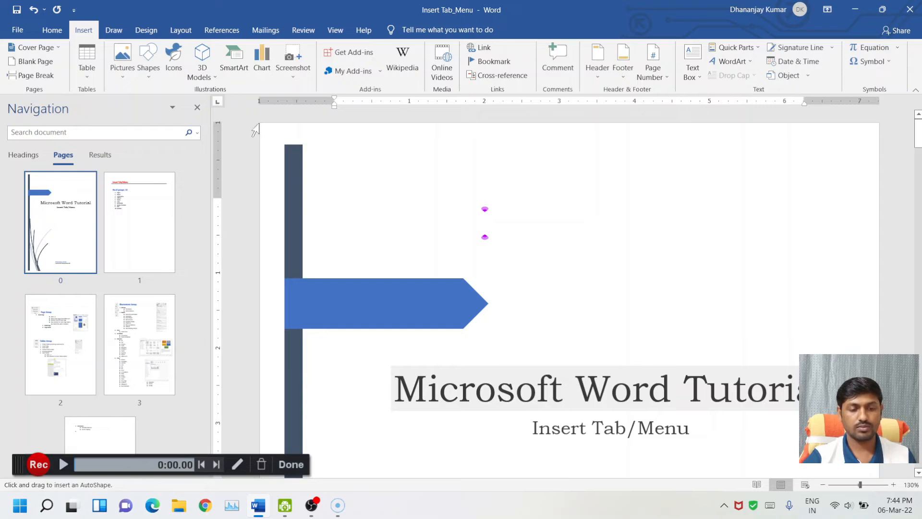
{"action": "left_click_drag", "start_coordinate": [260, 124], "coordinate": [787, 478]}
{"action": "left_click_drag", "start_coordinate": [801, 515], "coordinate": [878, 507]}
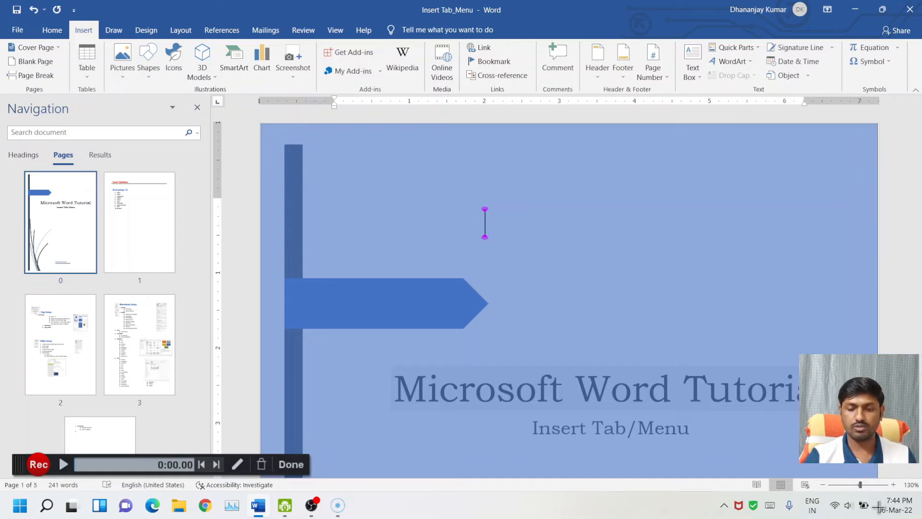
{"action": "left_click_drag", "start_coordinate": [879, 507], "coordinate": [879, 507]}
Enlarge the rectangle to about 11.92" high and 9.38" wide so that it covers the whole cover page
{"action": "scroll", "coordinate": [893, 307], "scroll_direction": "down", "scroll_amount": 3}
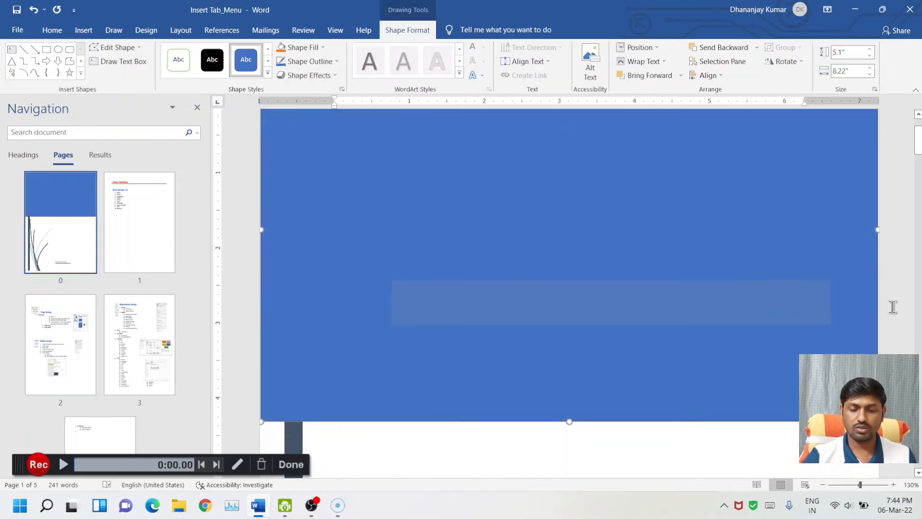
{"action": "scroll", "coordinate": [890, 310], "scroll_direction": "down", "scroll_amount": 3}
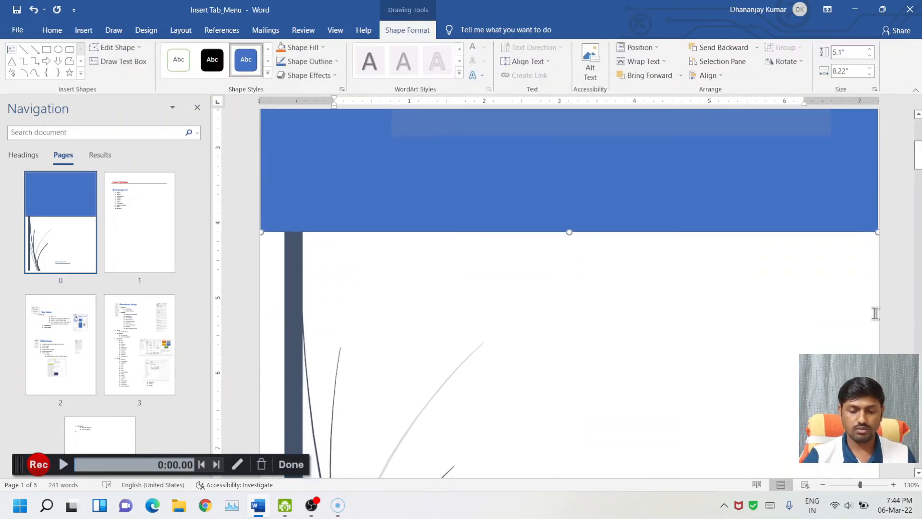
{"action": "scroll", "coordinate": [875, 312], "scroll_direction": "down", "scroll_amount": 6}
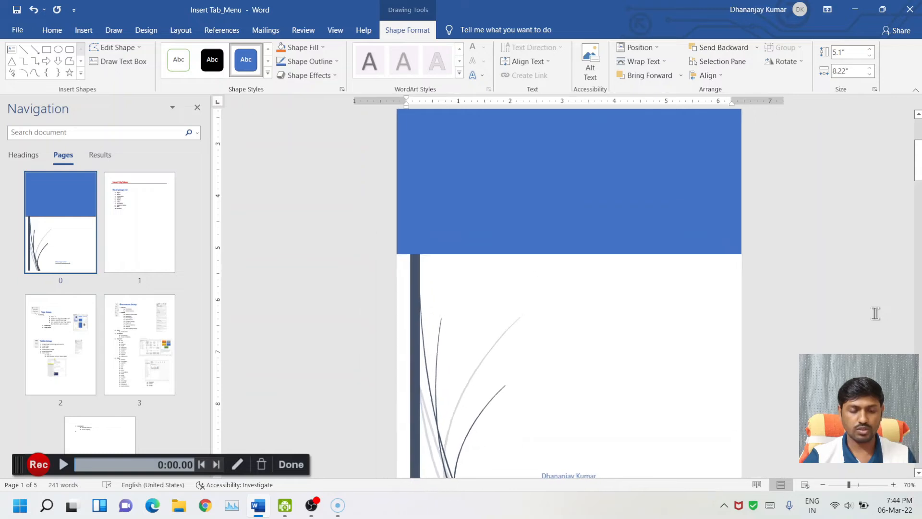
{"action": "scroll", "coordinate": [874, 313], "scroll_direction": "down", "scroll_amount": 2}
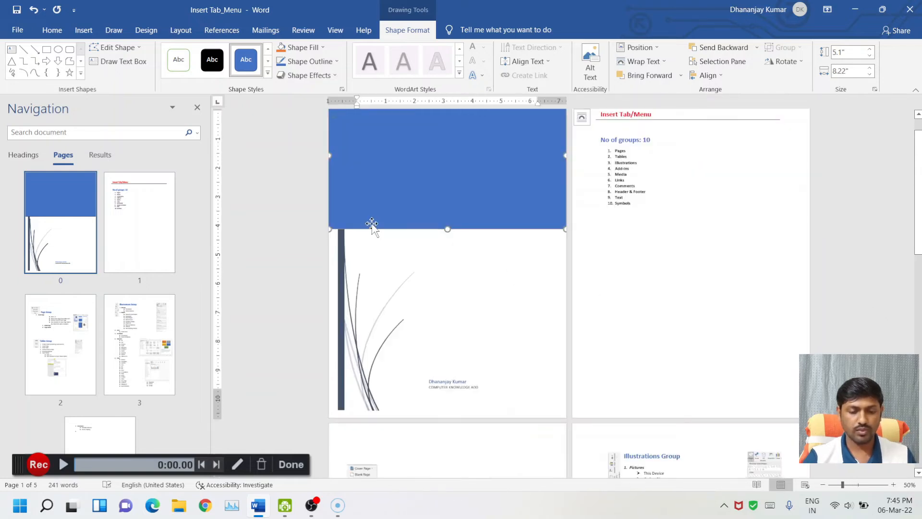
{"action": "left_click_drag", "start_coordinate": [448, 230], "coordinate": [454, 419]}
{"action": "left_click_drag", "start_coordinate": [302, 254], "coordinate": [302, 255]}
{"action": "left_click_drag", "start_coordinate": [566, 253], "coordinate": [573, 253]}
{"action": "scroll", "coordinate": [442, 147], "scroll_direction": "up", "scroll_amount": 1}
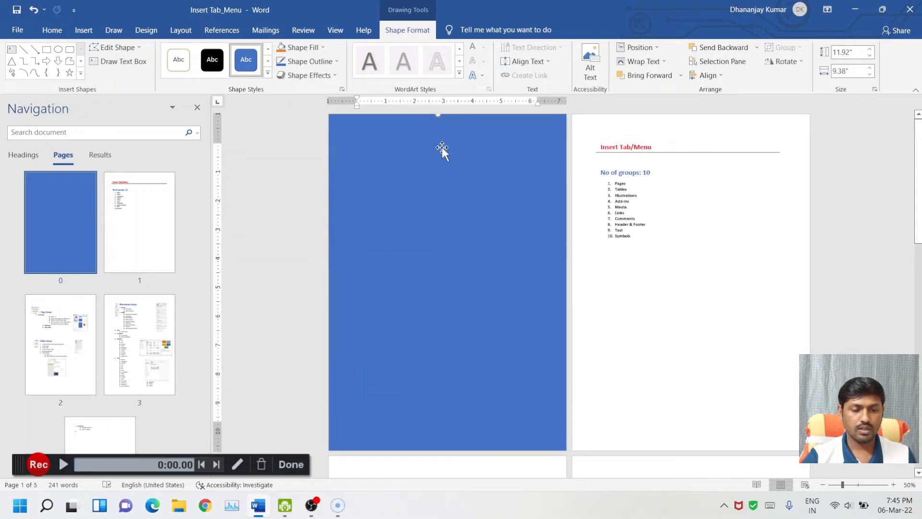
Fill the full-page rectangle with a pale cyan from the standard colours of the additional fill colours
{"action": "left_click", "coordinate": [322, 47]}
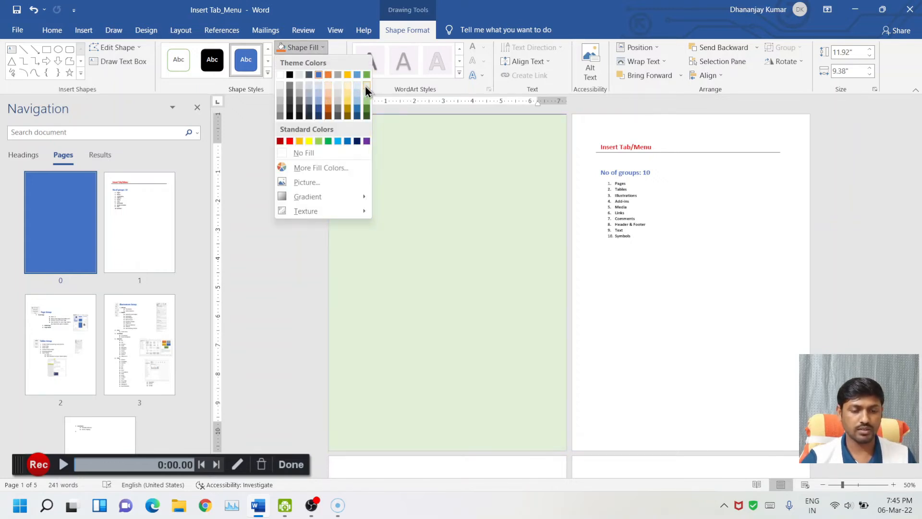
{"action": "left_click", "coordinate": [351, 168]}
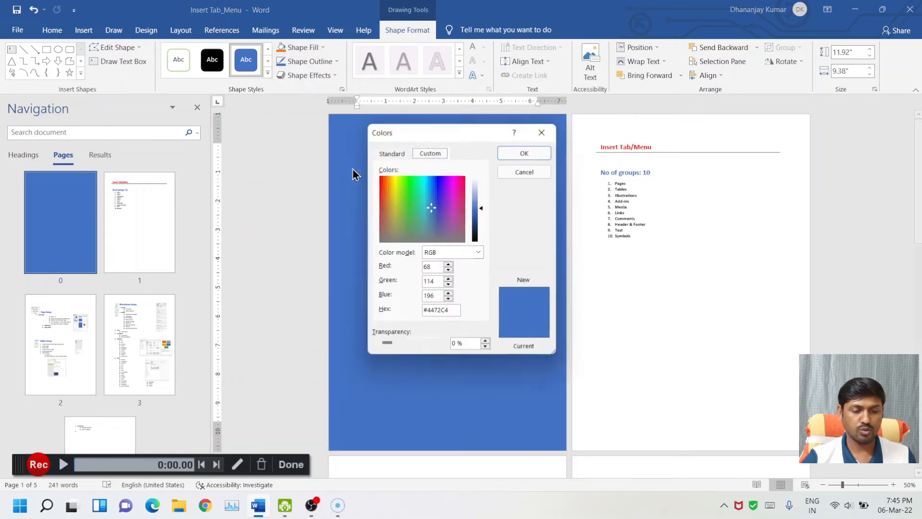
{"action": "left_click", "coordinate": [423, 178]}
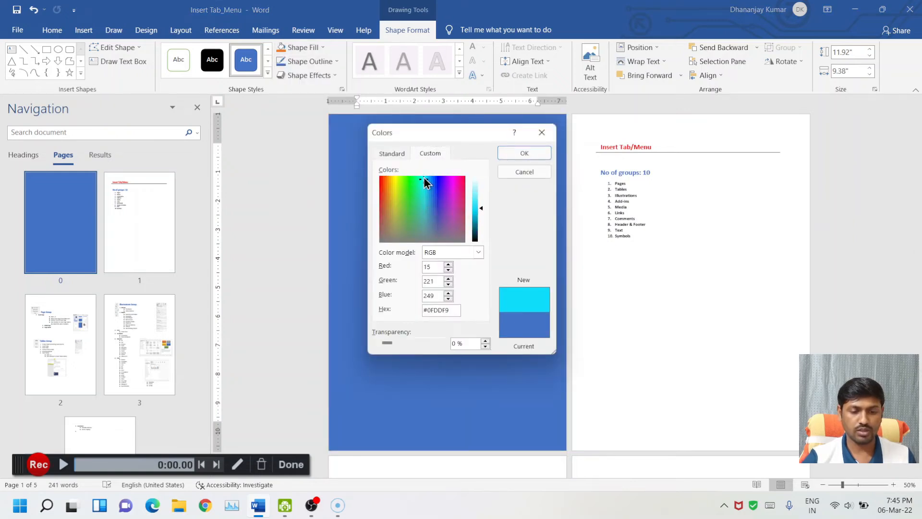
{"action": "left_click", "coordinate": [401, 154]}
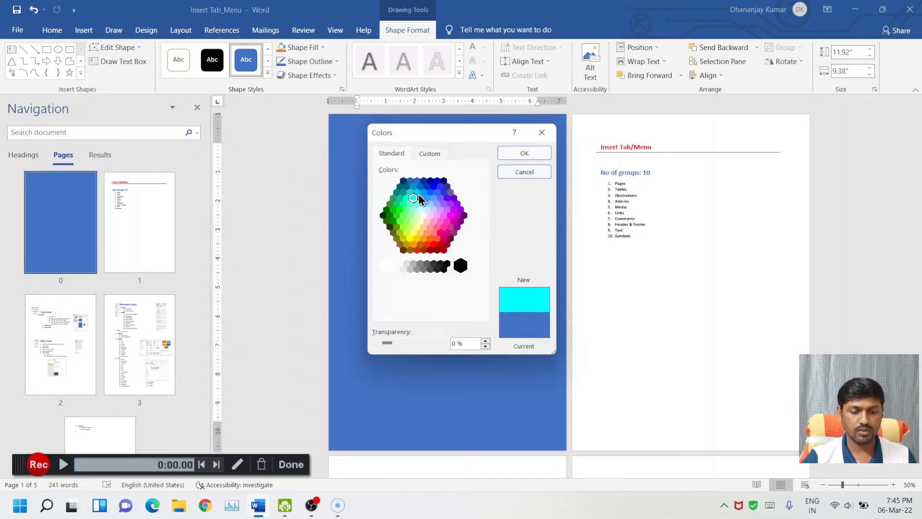
{"action": "left_click", "coordinate": [419, 209]}
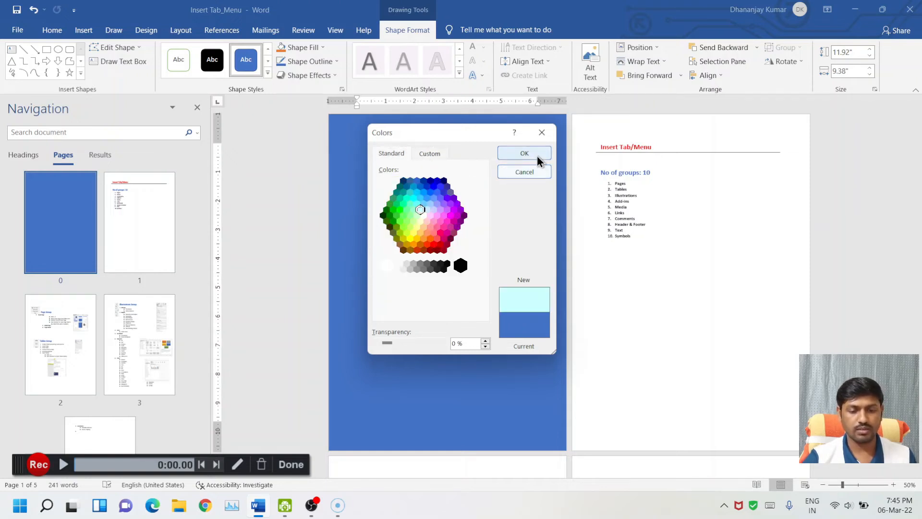
{"action": "left_click", "coordinate": [537, 155]}
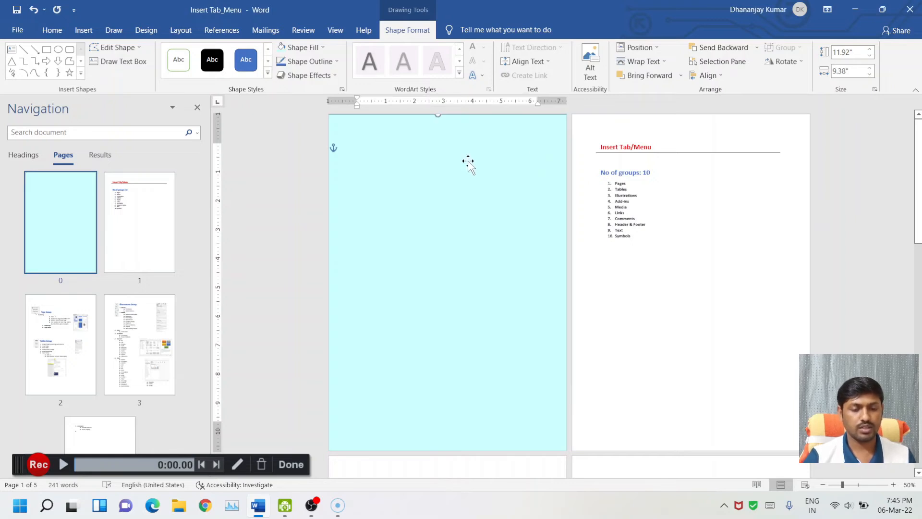
Send the pale cyan rectangle behind the text of the cover page
{"action": "right_click", "coordinate": [467, 161]}
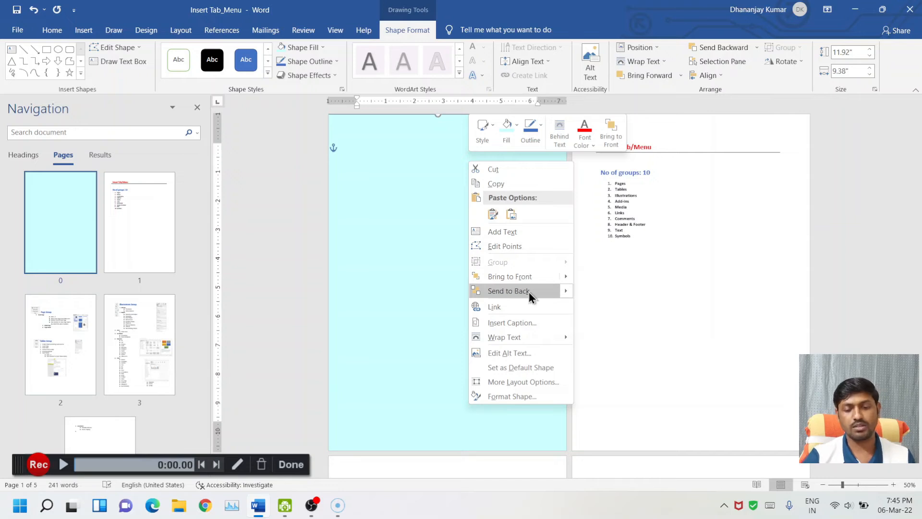
{"action": "right_click", "coordinate": [388, 203]}
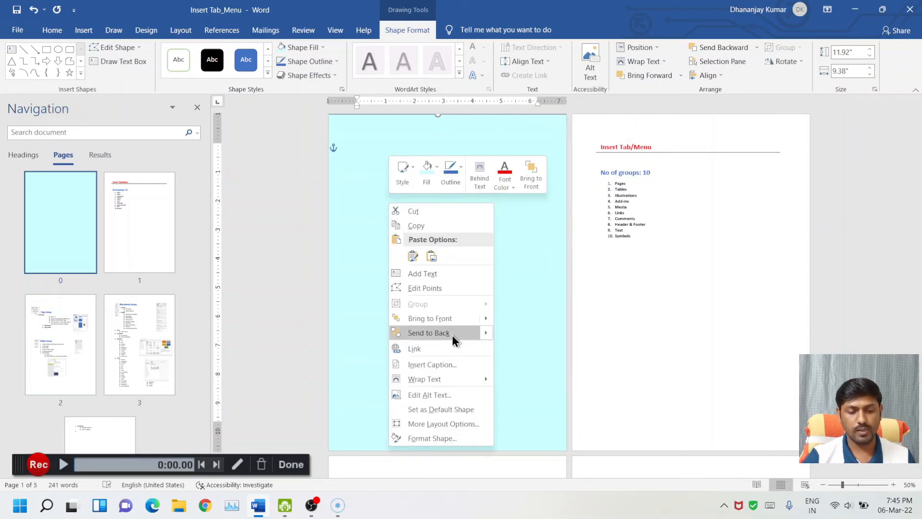
{"action": "mouse_move", "coordinate": [486, 333]}
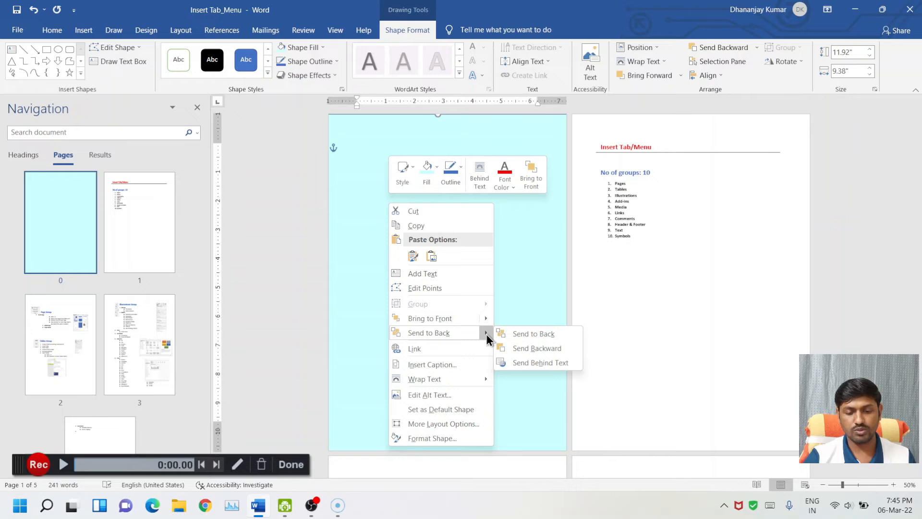
{"action": "left_click", "coordinate": [546, 365]}
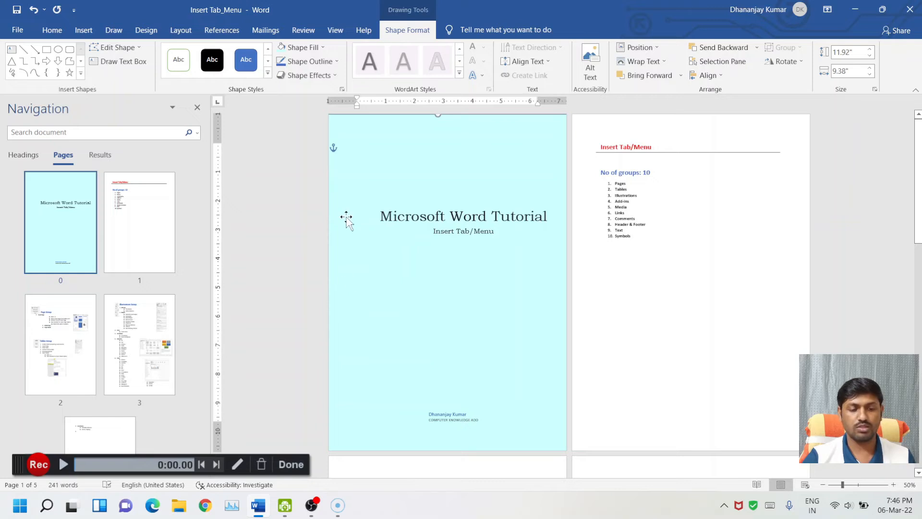
Send the full-page rectangle to the back, beneath the cover page's bar, arrow and curved line graphics
{"action": "right_click", "coordinate": [410, 168]}
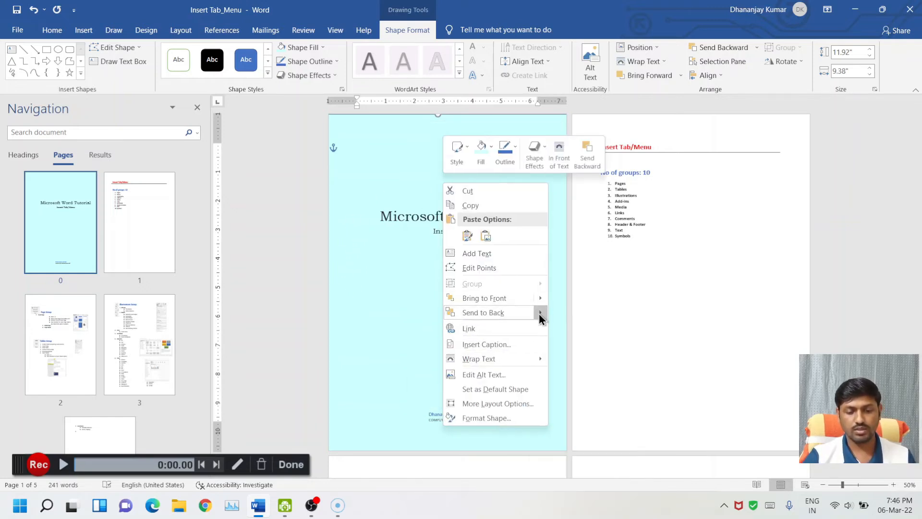
{"action": "mouse_move", "coordinate": [538, 313]}
{"action": "left_click", "coordinate": [568, 315]}
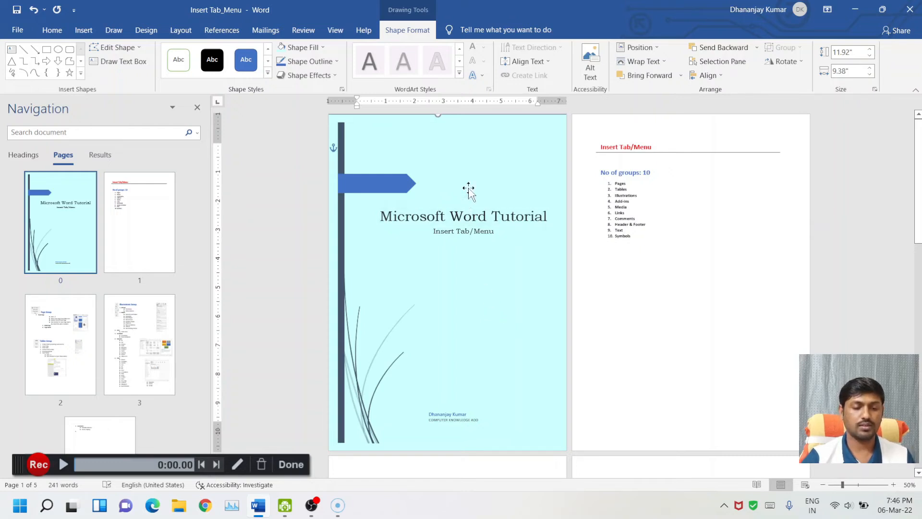
{"action": "right_click", "coordinate": [466, 315]}
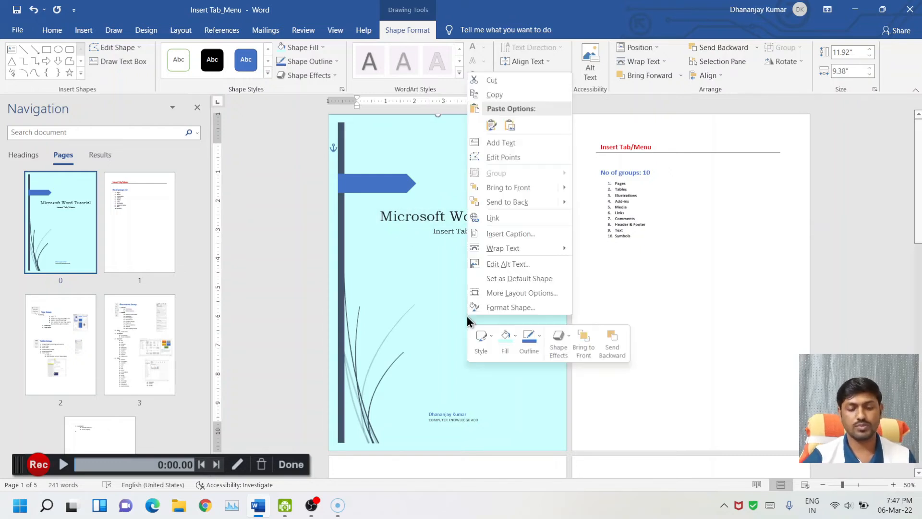
{"action": "mouse_move", "coordinate": [561, 206]}
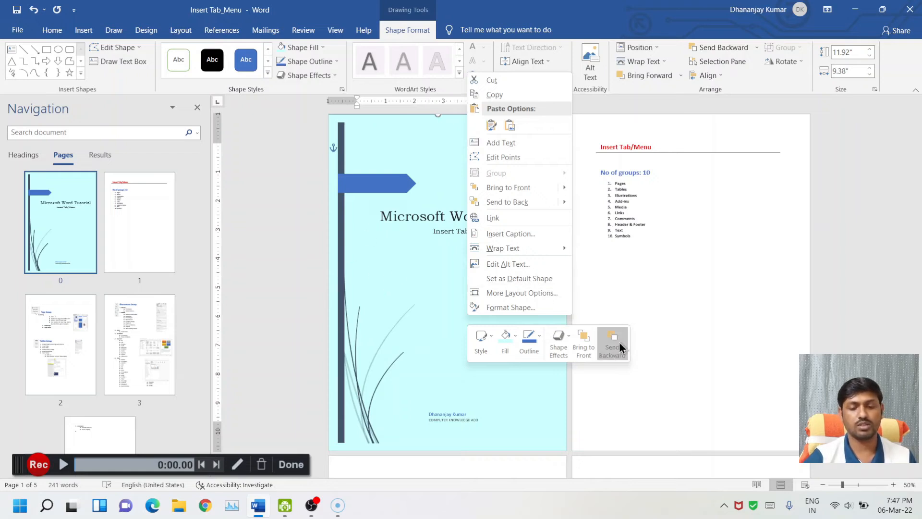
{"action": "left_click", "coordinate": [865, 275]}
Change the full-page rectangle's solid fill to a gradient fill of the Rectangular type
{"action": "scroll", "coordinate": [808, 296], "scroll_direction": "up", "scroll_amount": 6}
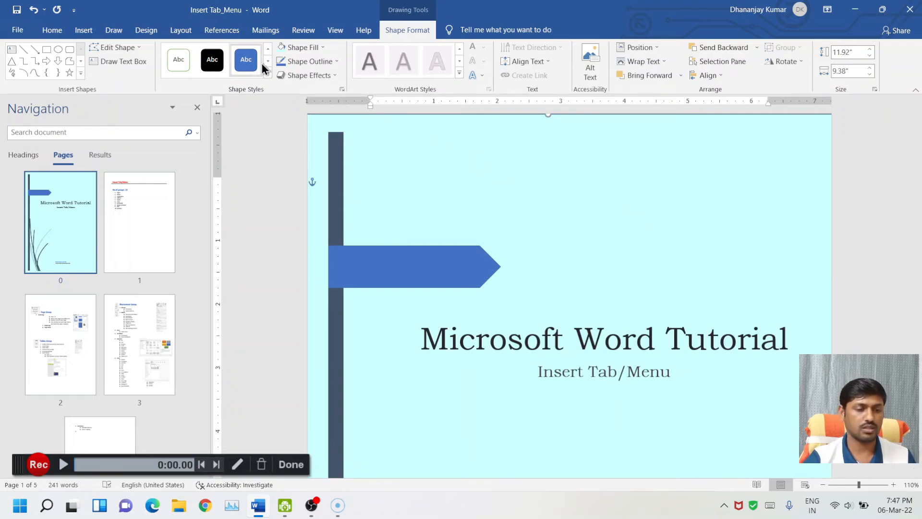
{"action": "left_click", "coordinate": [321, 48]}
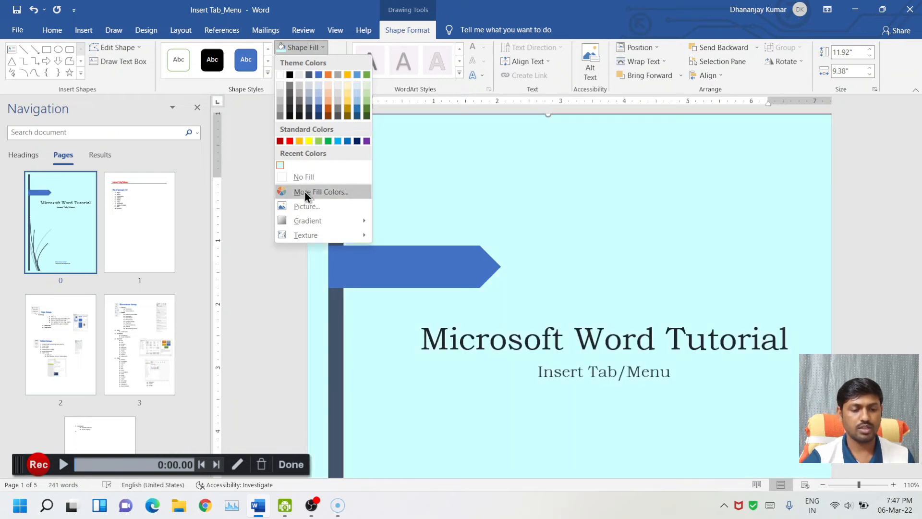
{"action": "mouse_move", "coordinate": [318, 219]}
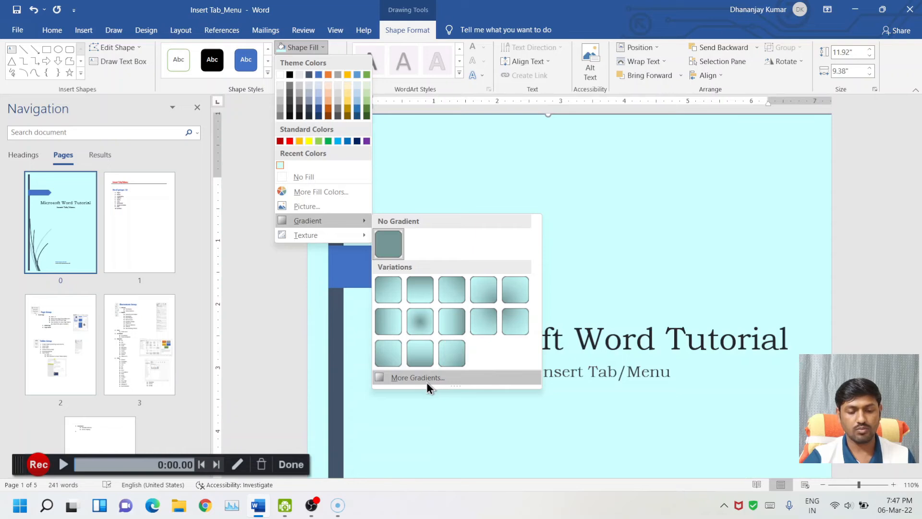
{"action": "left_click", "coordinate": [426, 381]}
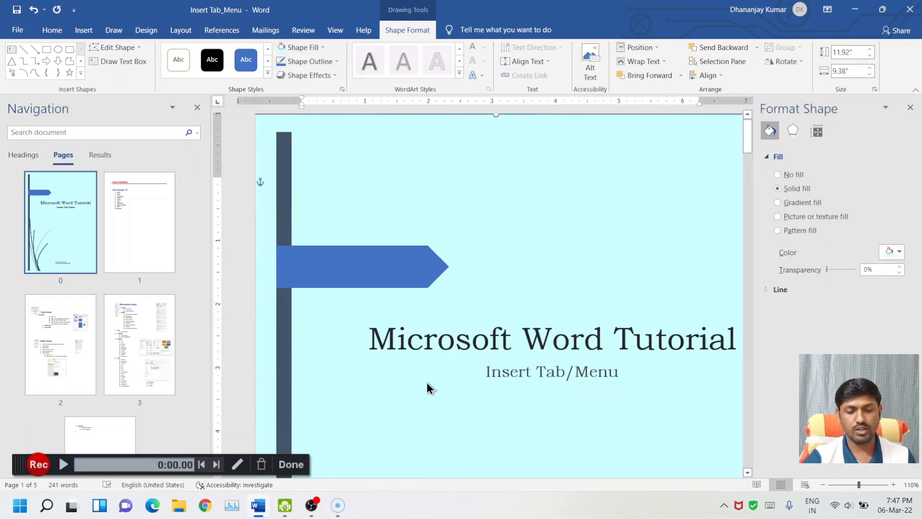
{"action": "left_click", "coordinate": [805, 203]}
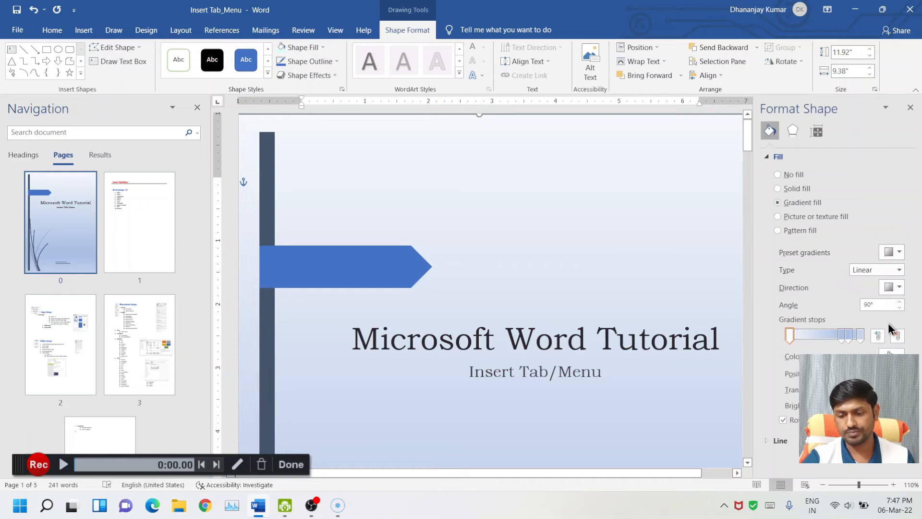
{"action": "left_click", "coordinate": [898, 270]}
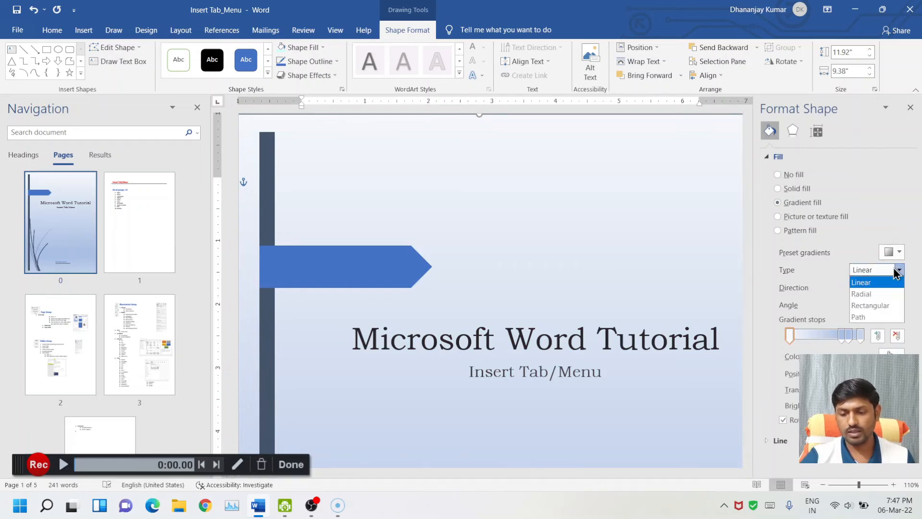
{"action": "left_click", "coordinate": [869, 305]}
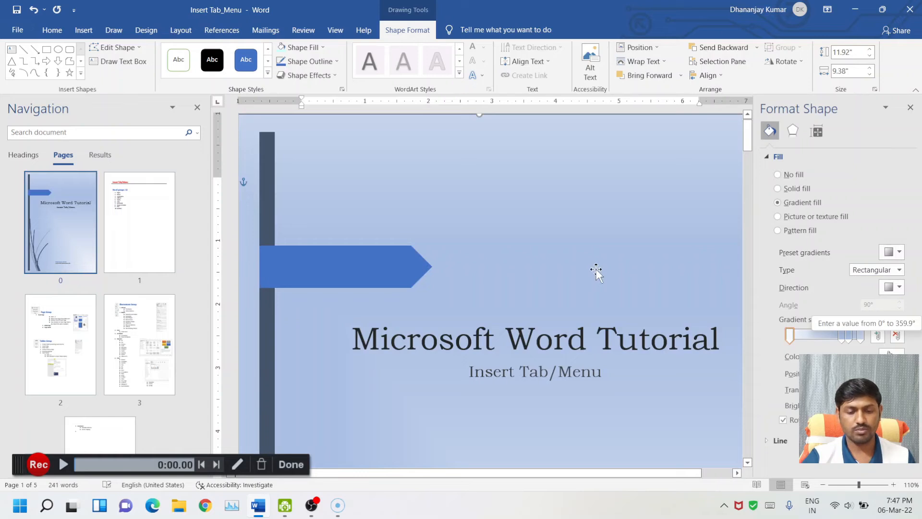
Colour the second gradient stop of the full-page rectangle with the standard light blue
{"action": "scroll", "coordinate": [597, 269], "scroll_direction": "down", "scroll_amount": 3}
{"action": "scroll", "coordinate": [596, 269], "scroll_direction": "down", "scroll_amount": 5}
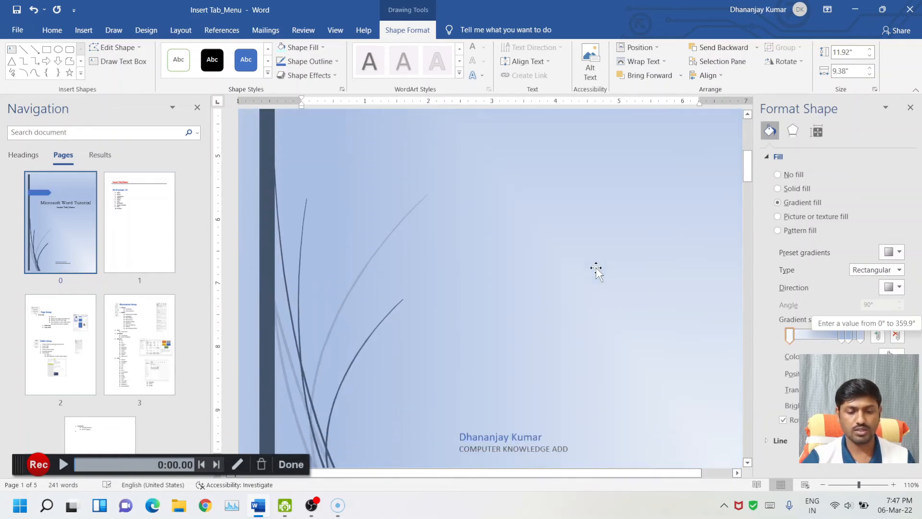
{"action": "scroll", "coordinate": [598, 272], "scroll_direction": "down", "scroll_amount": 3}
{"action": "scroll", "coordinate": [597, 271], "scroll_direction": "down", "scroll_amount": 4}
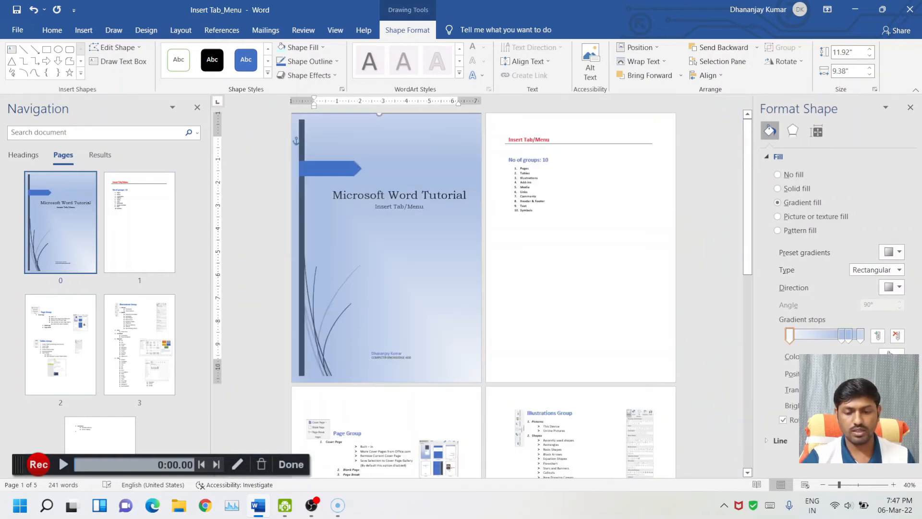
{"action": "left_click", "coordinate": [840, 335]}
{"action": "left_click", "coordinate": [891, 355]}
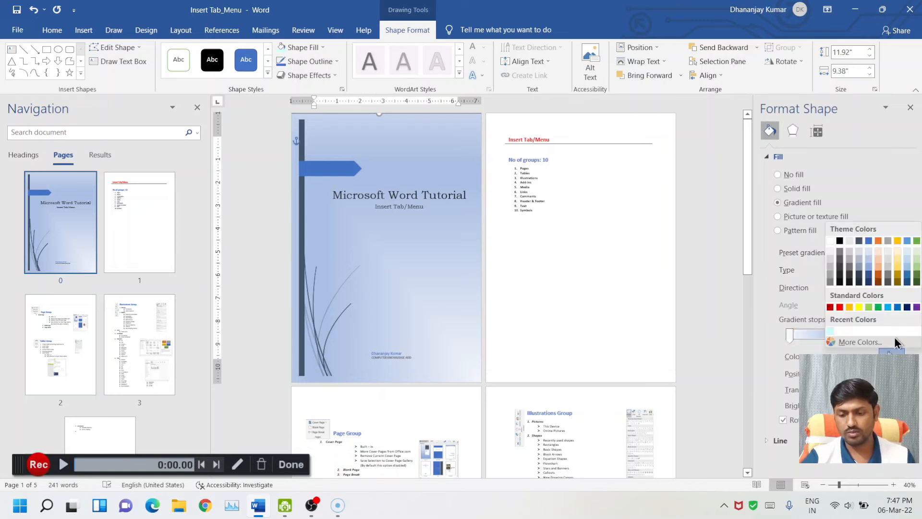
{"action": "left_click", "coordinate": [886, 308]}
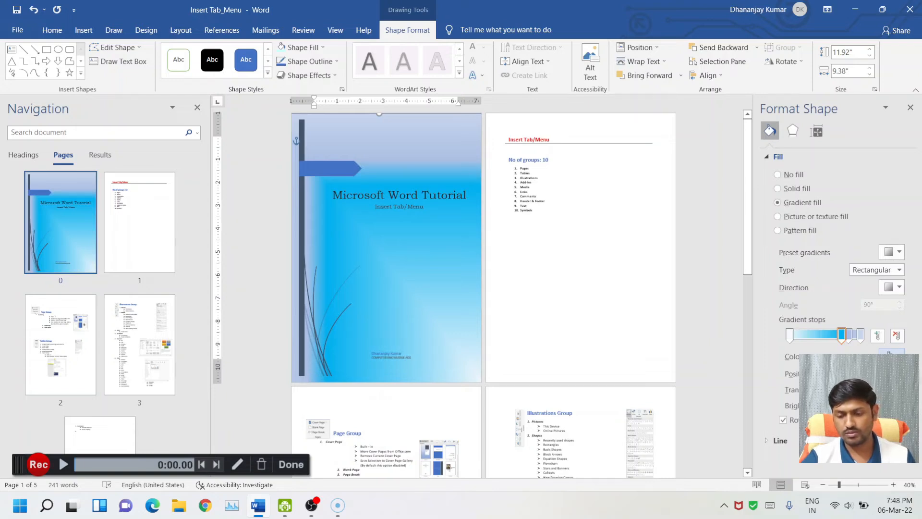
Colour the third and last gradient stops with the standard light blue and raise the last stop's brightness
{"action": "left_click", "coordinate": [849, 336]}
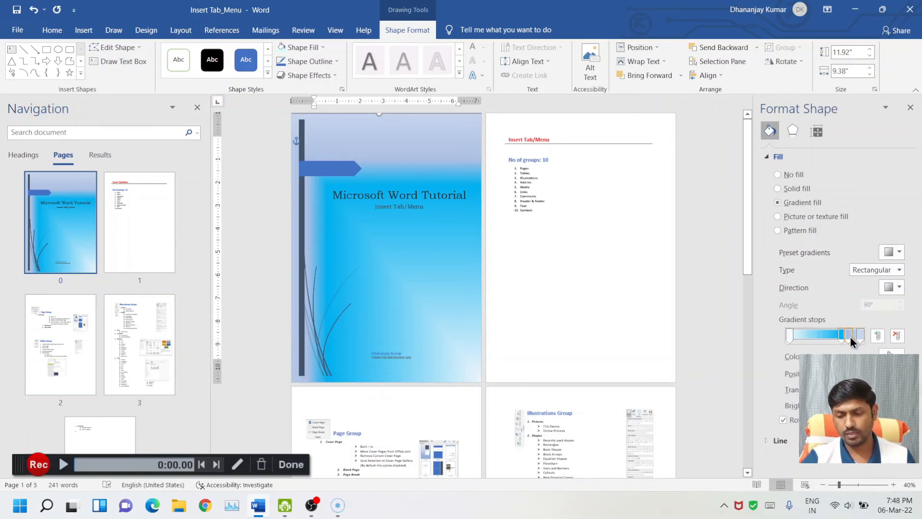
{"action": "left_click", "coordinate": [889, 354]}
{"action": "left_click", "coordinate": [887, 307]}
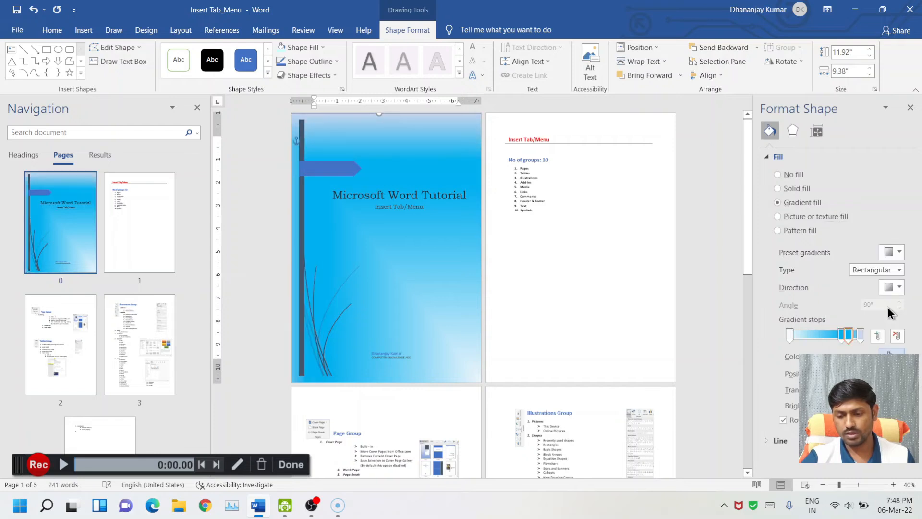
{"action": "left_click", "coordinate": [890, 354]}
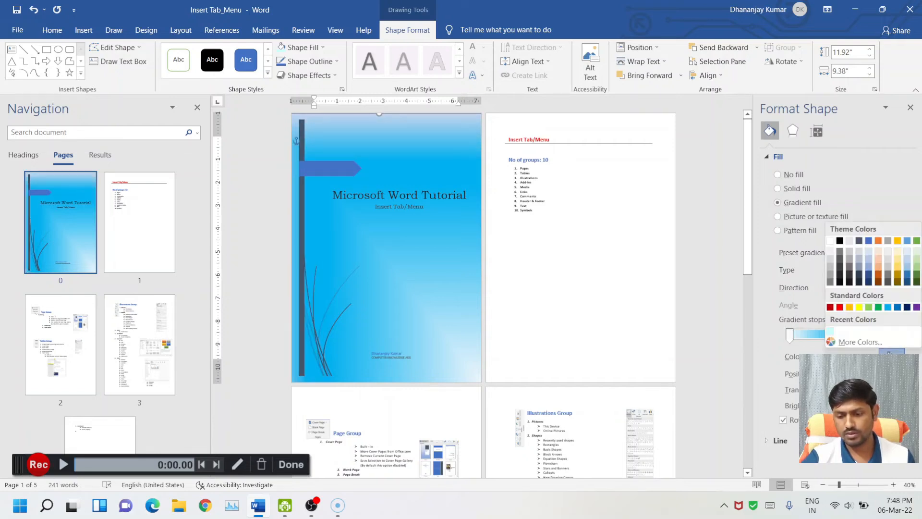
{"action": "left_click", "coordinate": [891, 306]}
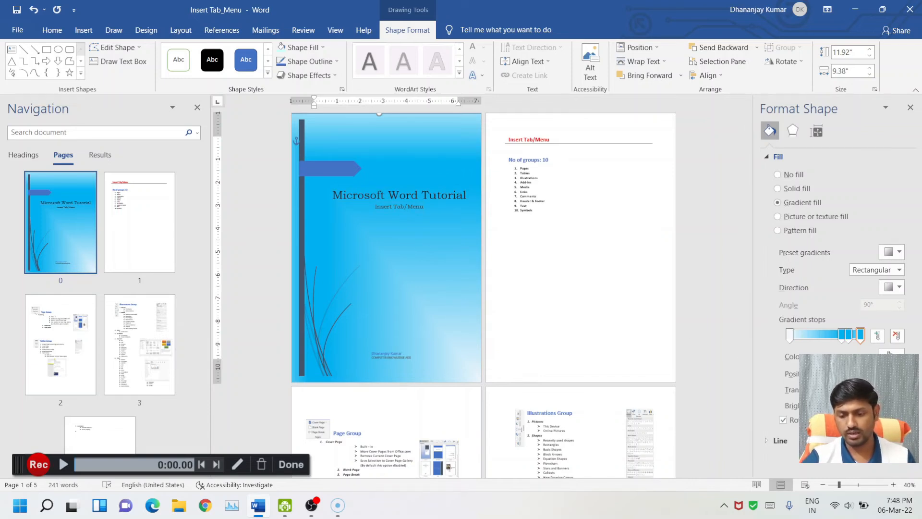
{"action": "left_click_drag", "start_coordinate": [841, 405], "coordinate": [848, 406]}
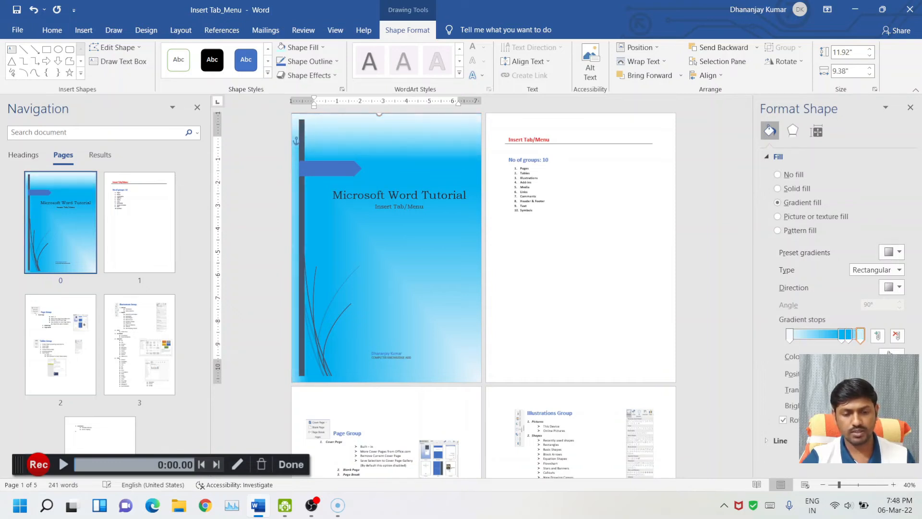
Set the gradient type to Linear and slide the middle light blue stop to the end of the gradient, closing the shape formatting
{"action": "left_click", "coordinate": [892, 268]}
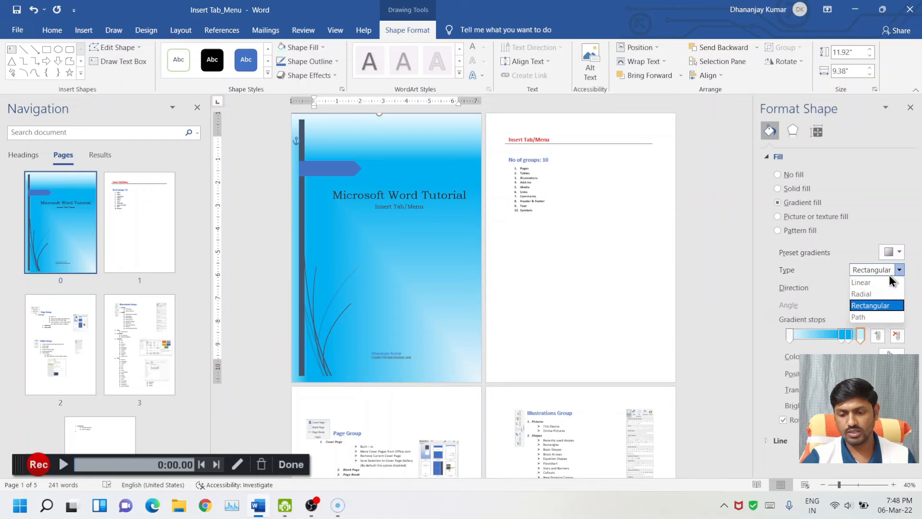
{"action": "left_click", "coordinate": [873, 290]}
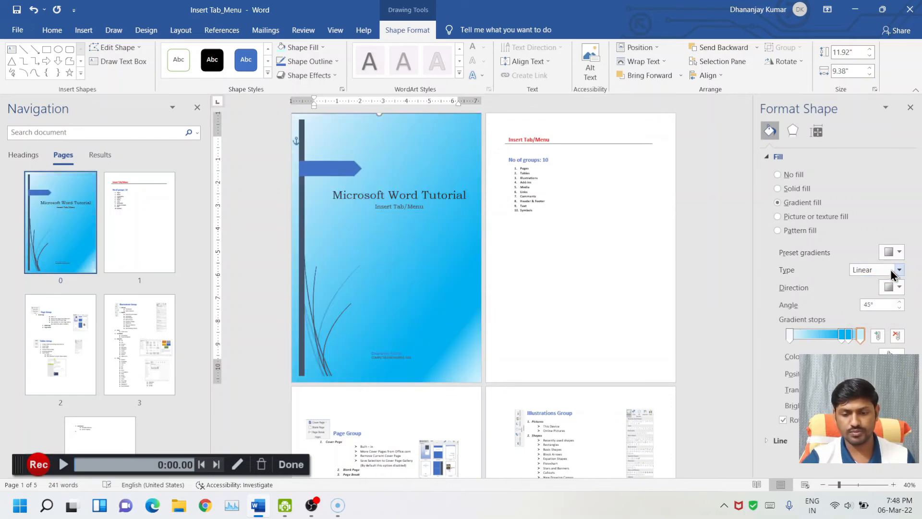
{"action": "left_click_drag", "start_coordinate": [848, 335], "coordinate": [871, 334]}
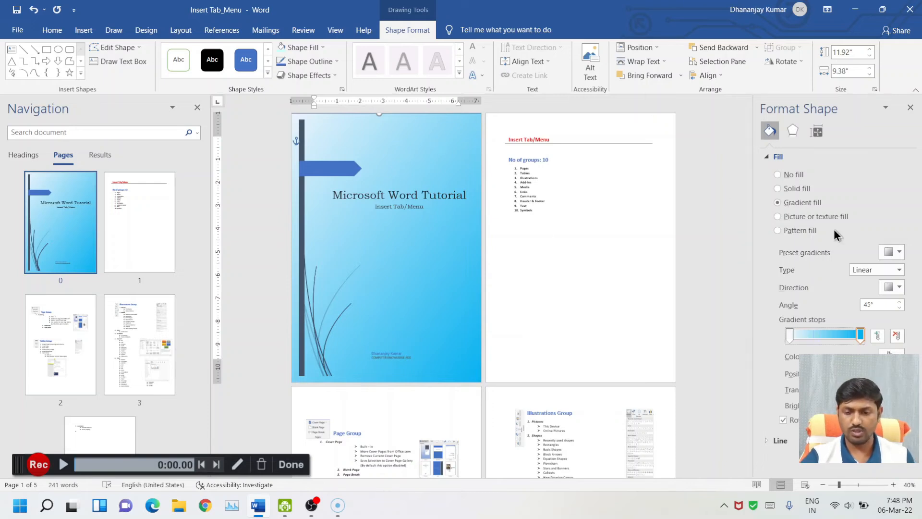
{"action": "left_click", "coordinate": [910, 107]}
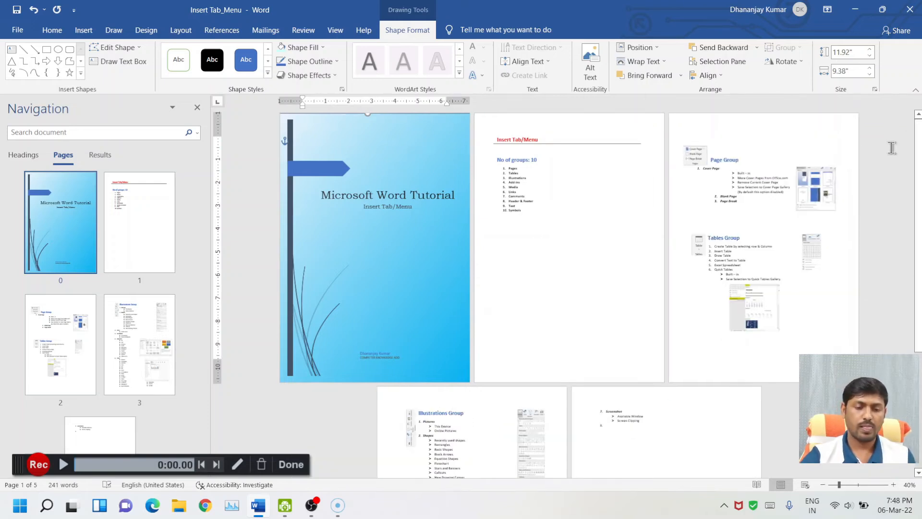
Examine the cover page from the title down to the company name against its gradient background, with the rectangle deselected
{"action": "scroll", "coordinate": [438, 230], "scroll_direction": "up", "scroll_amount": 4}
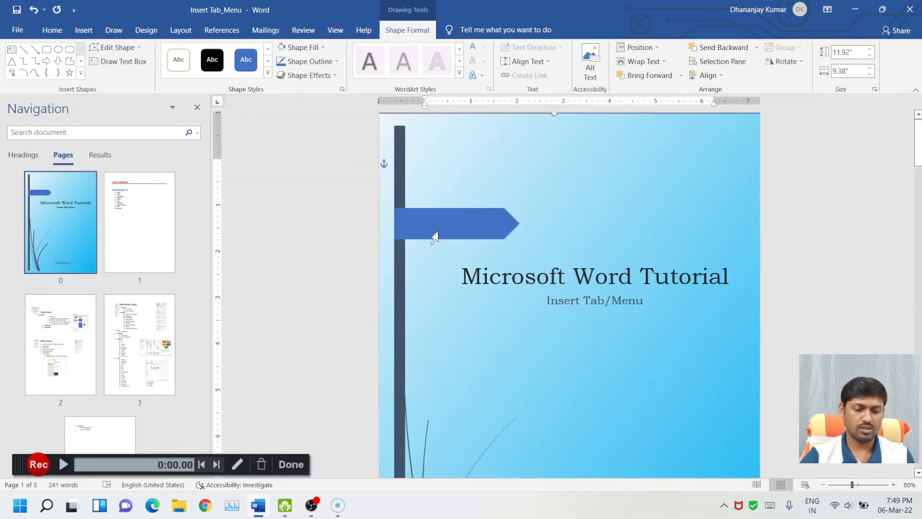
{"action": "scroll", "coordinate": [757, 286], "scroll_direction": "down", "scroll_amount": 1}
{"action": "scroll", "coordinate": [758, 286], "scroll_direction": "down", "scroll_amount": 5}
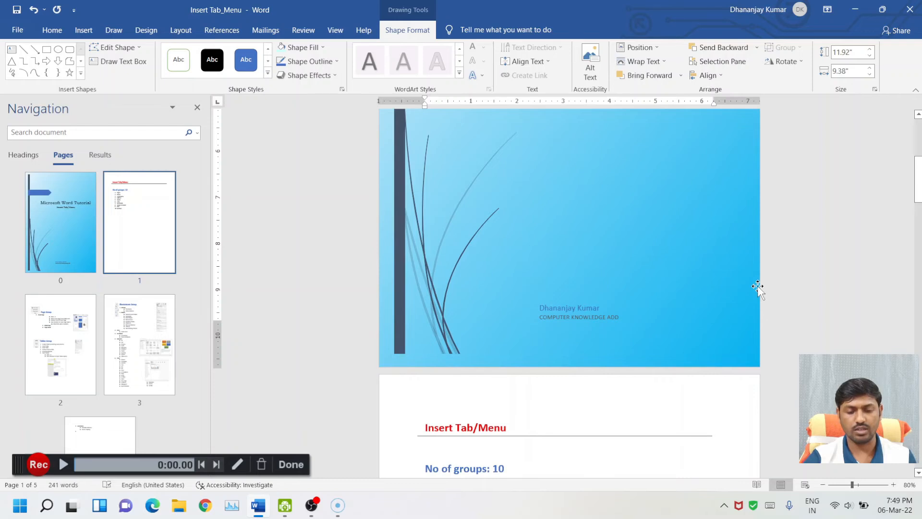
{"action": "scroll", "coordinate": [757, 286], "scroll_direction": "up", "scroll_amount": 6}
{"action": "scroll", "coordinate": [757, 286], "scroll_direction": "up", "scroll_amount": 3}
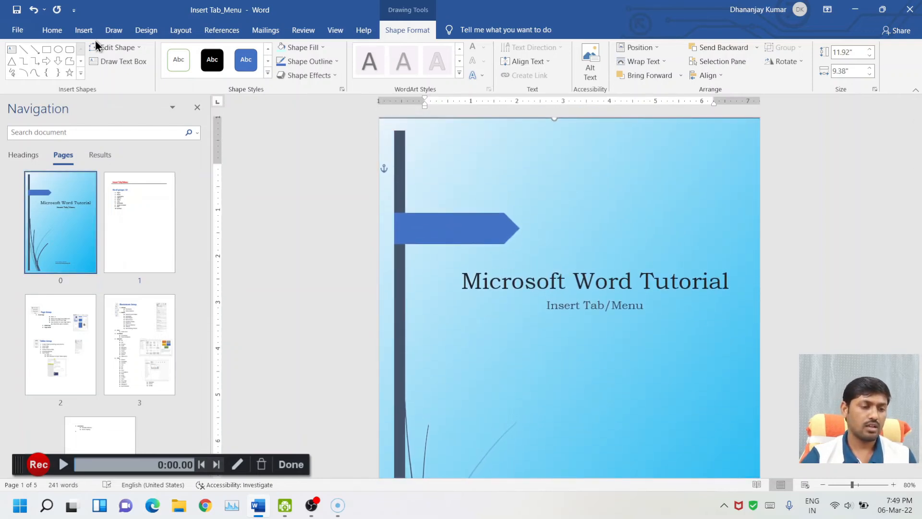
{"action": "left_click", "coordinate": [860, 224]}
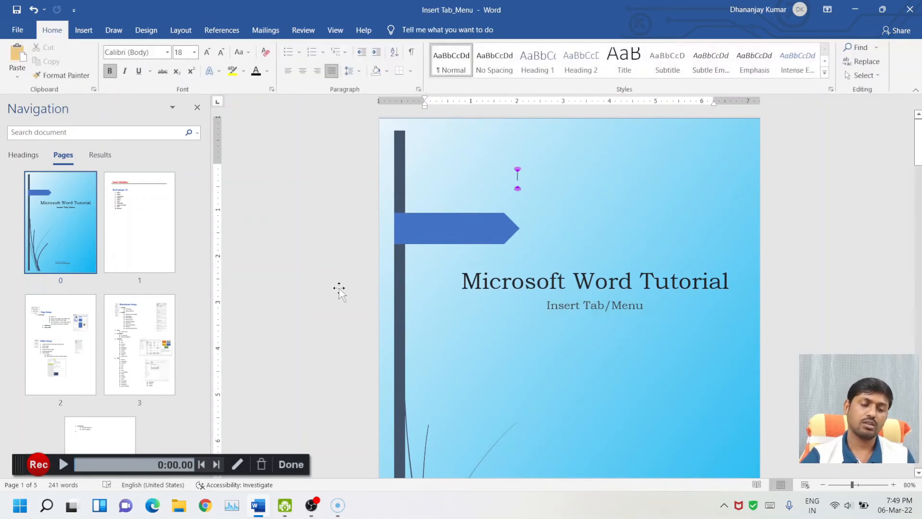
{"action": "scroll", "coordinate": [566, 404], "scroll_direction": "down", "scroll_amount": 3}
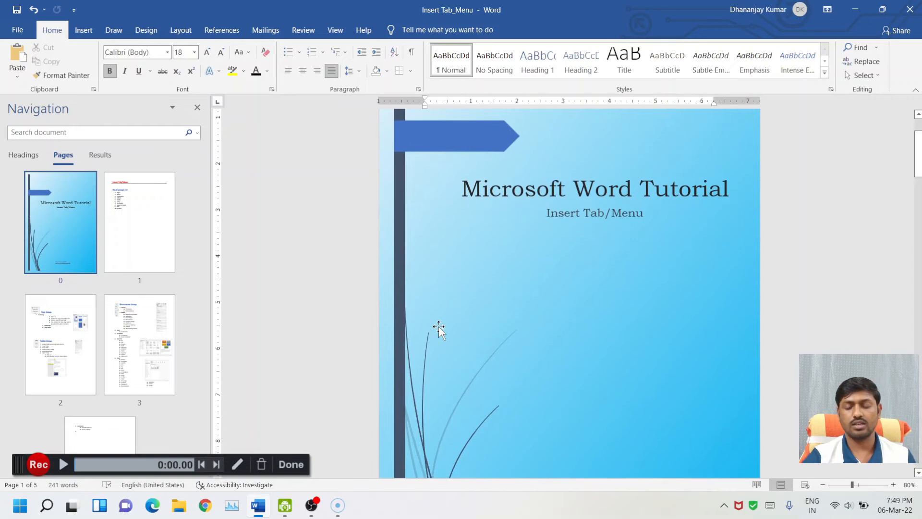
{"action": "scroll", "coordinate": [665, 342], "scroll_direction": "down", "scroll_amount": 5}
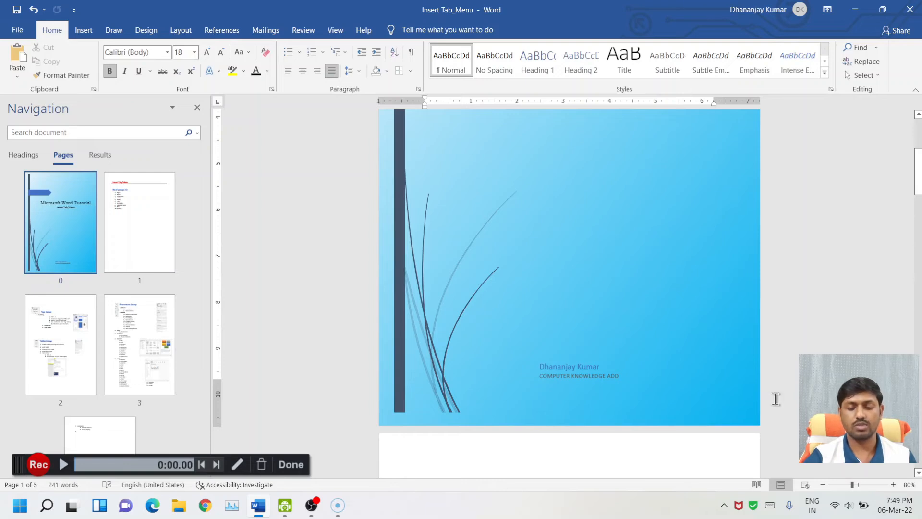
Select the entire content of the cover page, down to the author and company block
{"action": "left_click", "coordinate": [82, 31]}
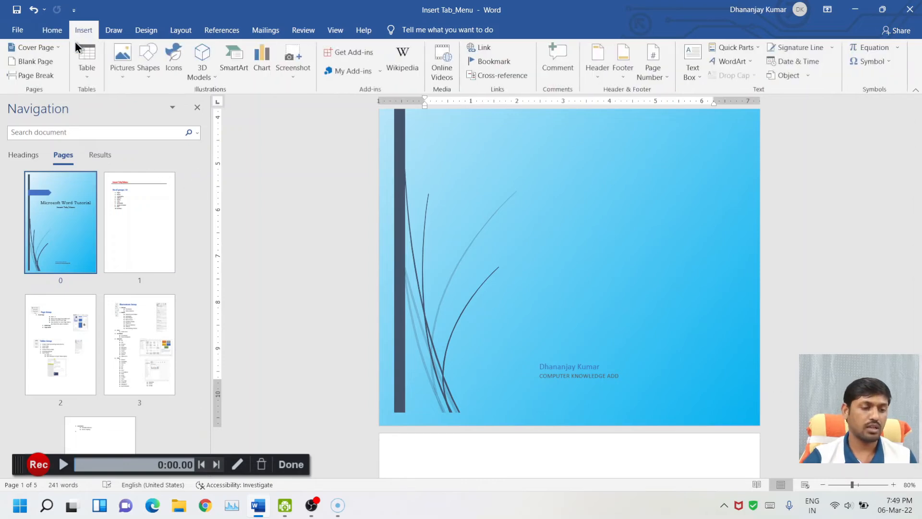
{"action": "left_click", "coordinate": [59, 45]}
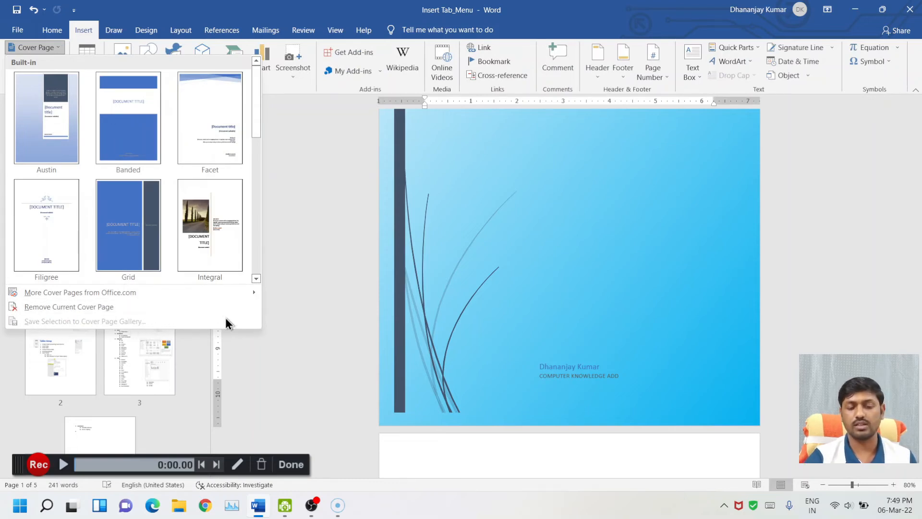
{"action": "scroll", "coordinate": [816, 278], "scroll_direction": "up", "scroll_amount": 5}
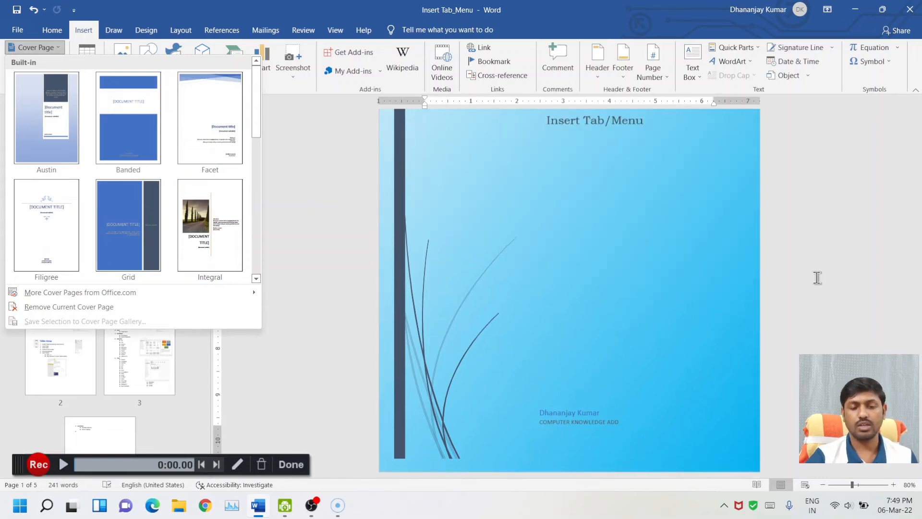
{"action": "scroll", "coordinate": [352, 178], "scroll_direction": "up", "scroll_amount": 1}
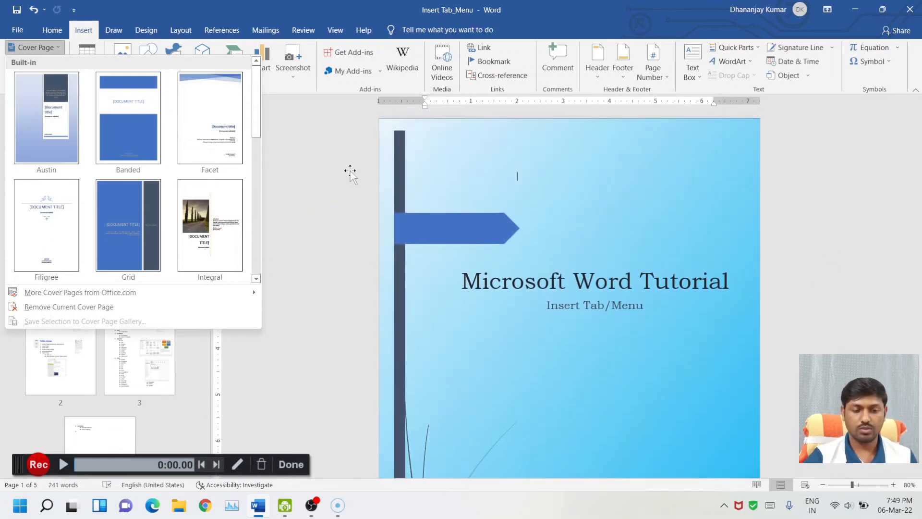
{"action": "left_click", "coordinate": [359, 124]}
{"action": "left_click", "coordinate": [359, 122]}
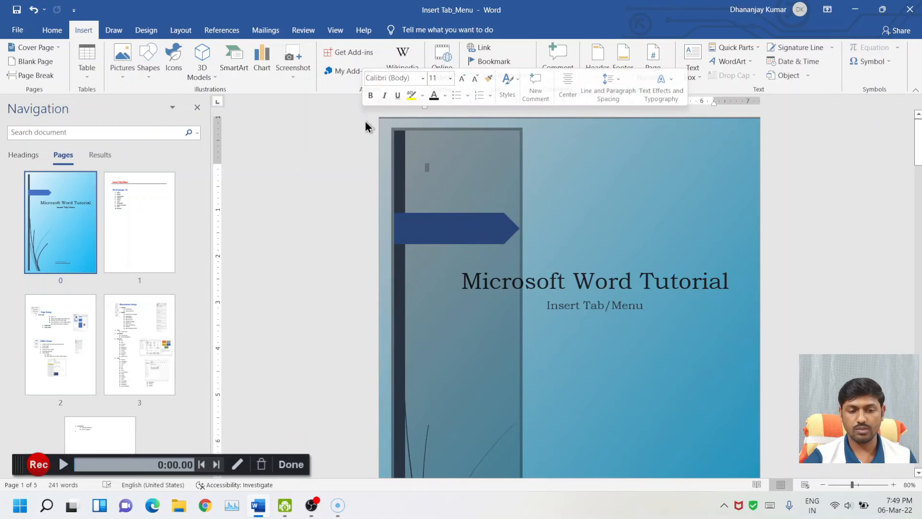
{"action": "scroll", "coordinate": [844, 282], "scroll_direction": "down", "scroll_amount": 5}
{"action": "scroll", "coordinate": [849, 277], "scroll_direction": "down", "scroll_amount": 1}
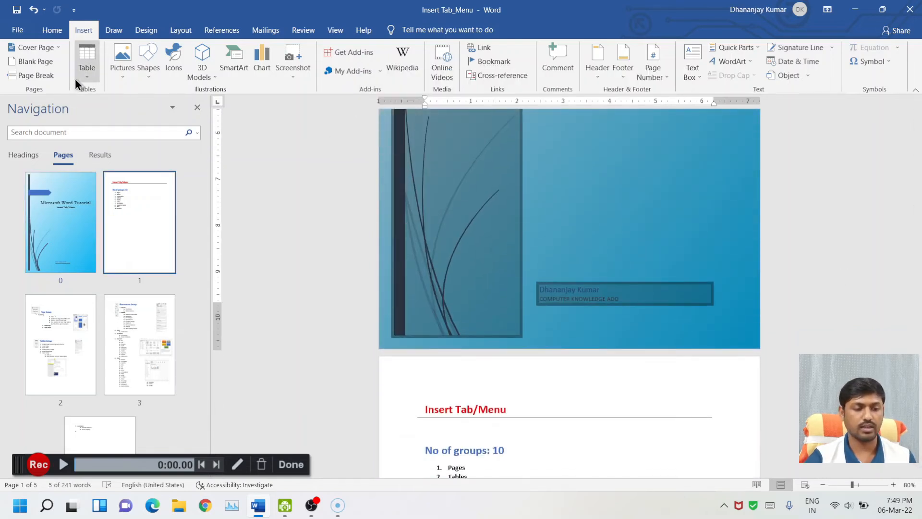
Save the selected cover page to the Cover Pages gallery under the name "My cover Page" in the General category
{"action": "left_click", "coordinate": [55, 48]}
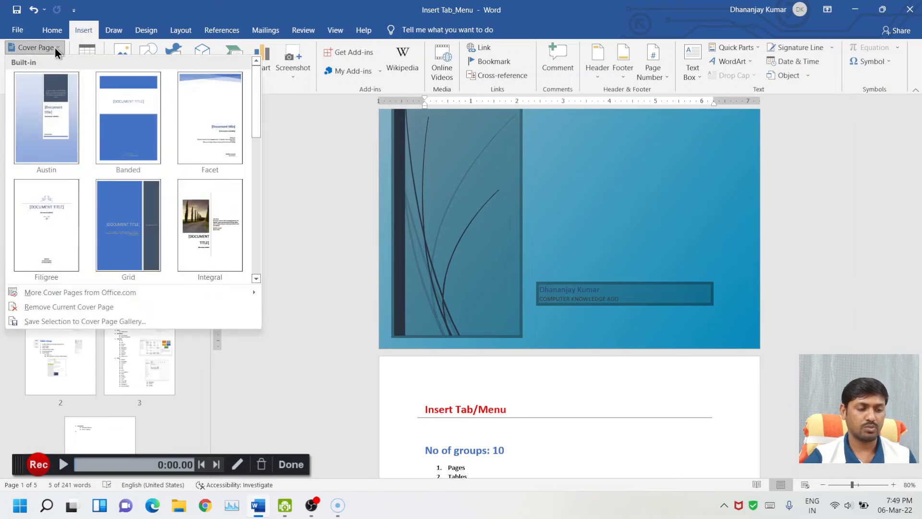
{"action": "left_click", "coordinate": [59, 322]}
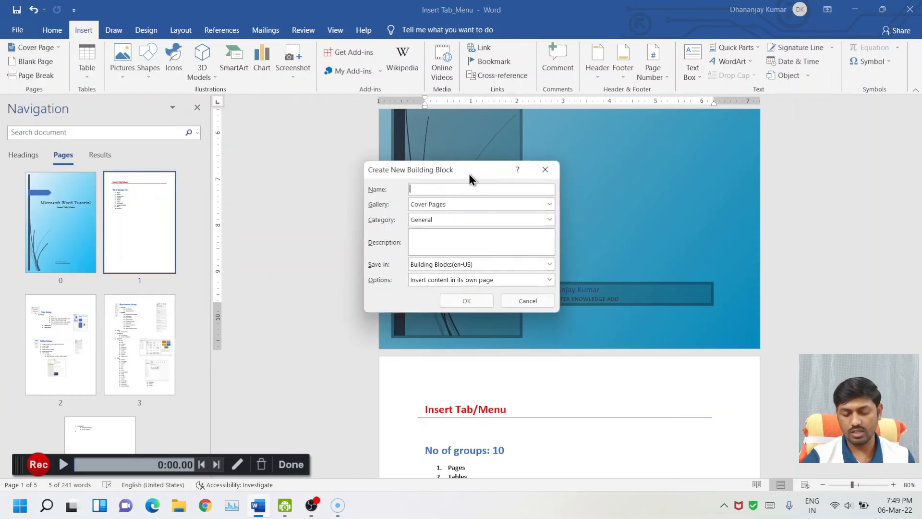
{"action": "type", "text": "My sam"}
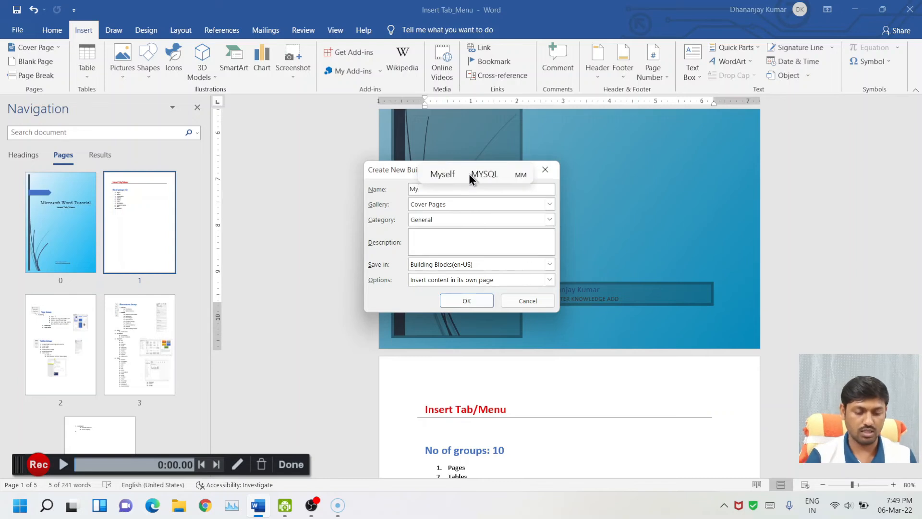
{"action": "key", "text": "BackSpace"}
{"action": "key", "text": "BackSpace"}
{"action": "key", "text": "BackSpace"}
{"action": "type", "text": "c"}
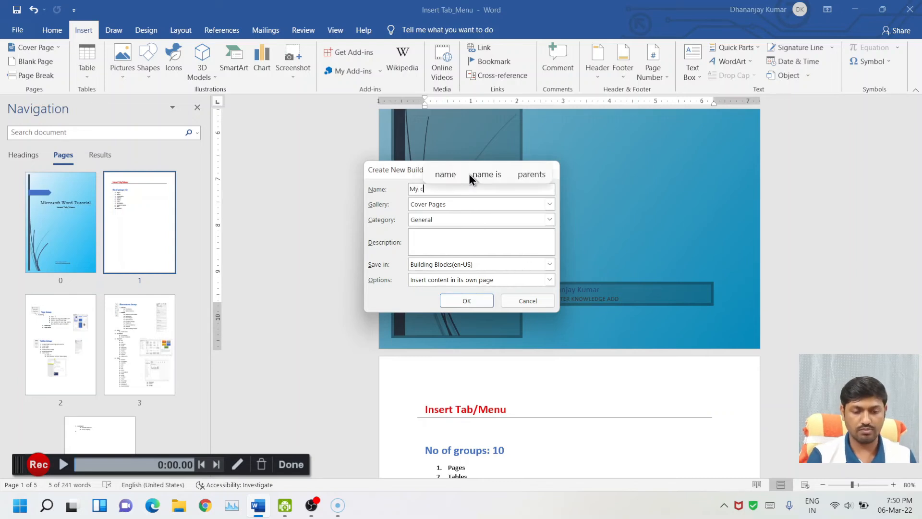
{"action": "type", "text": "over Page"}
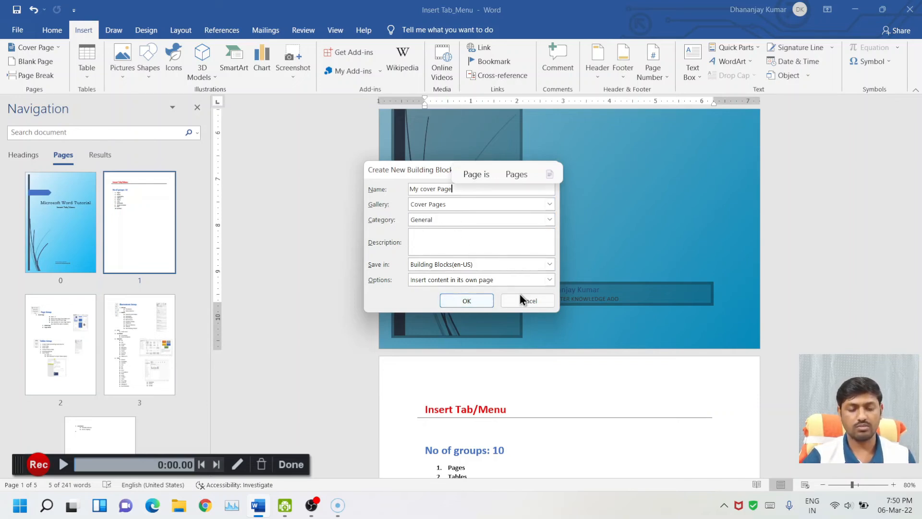
{"action": "left_click", "coordinate": [467, 300]}
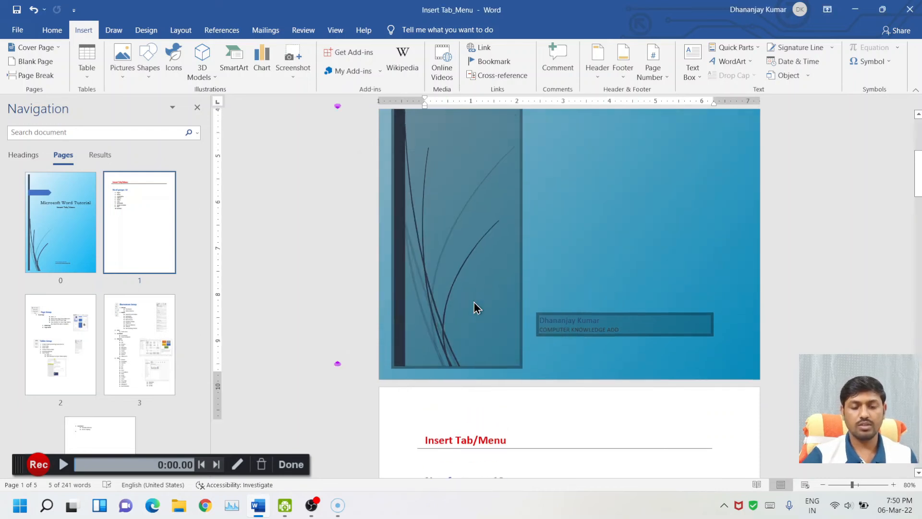
Try applying the saved "My cover Page" design from the General category over the existing cover page
{"action": "scroll", "coordinate": [474, 305], "scroll_direction": "up", "scroll_amount": 5}
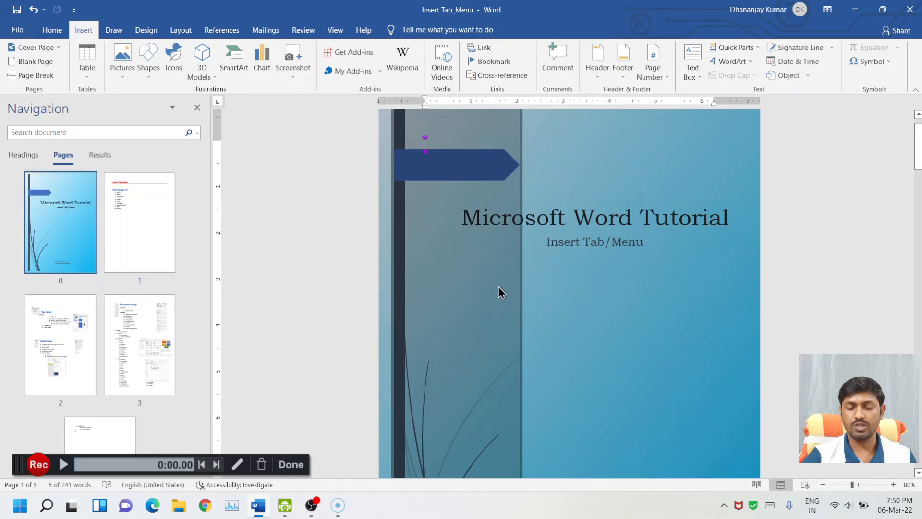
{"action": "scroll", "coordinate": [497, 286], "scroll_direction": "up", "scroll_amount": 3}
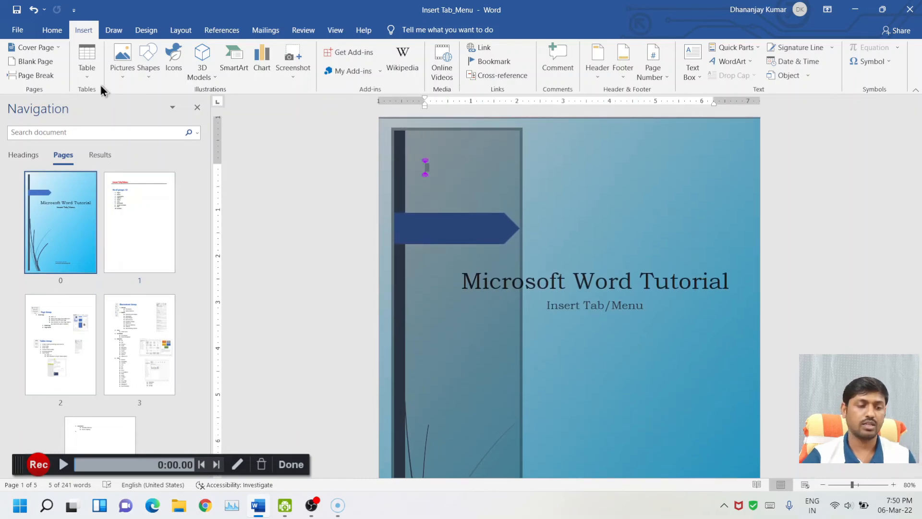
{"action": "left_click", "coordinate": [53, 48]}
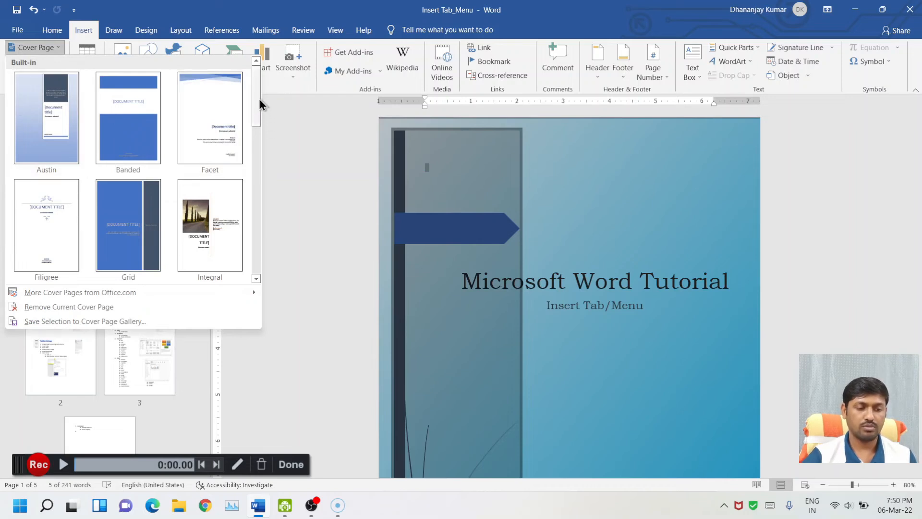
{"action": "left_click_drag", "start_coordinate": [253, 94], "coordinate": [256, 280]}
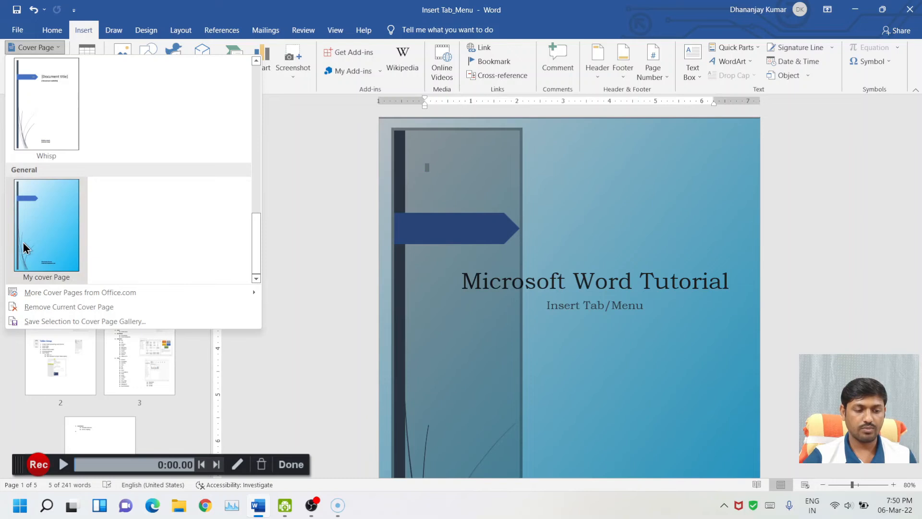
{"action": "left_click", "coordinate": [56, 211]}
{"action": "scroll", "coordinate": [620, 242], "scroll_direction": "down", "scroll_amount": 2}
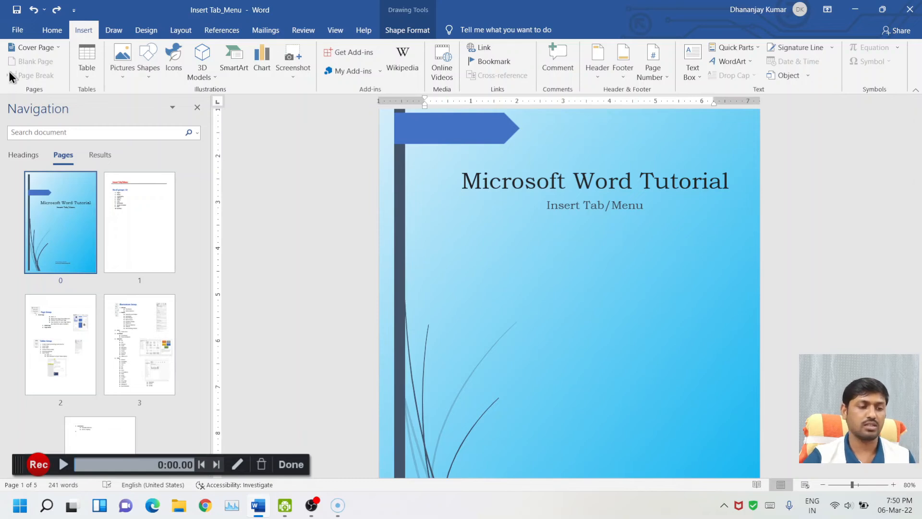
Remove the current cover page from the document
{"action": "left_click", "coordinate": [57, 47]}
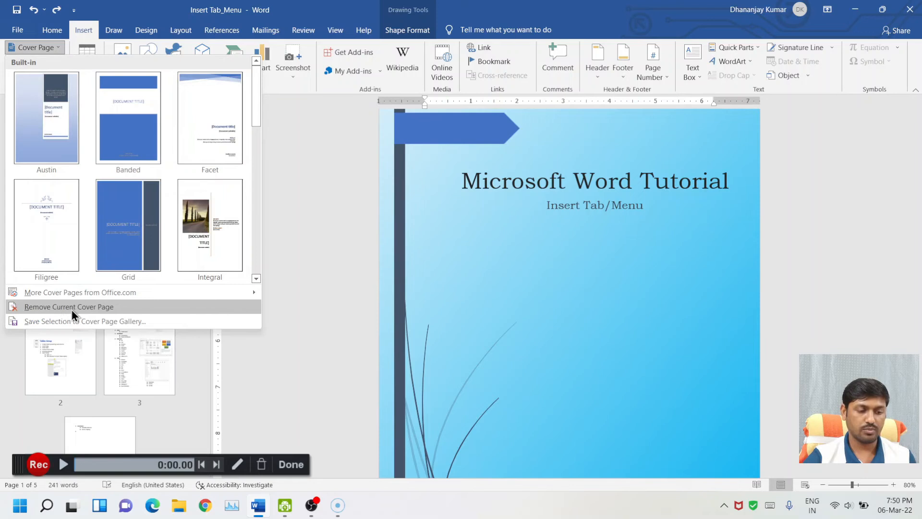
{"action": "left_click", "coordinate": [119, 308]}
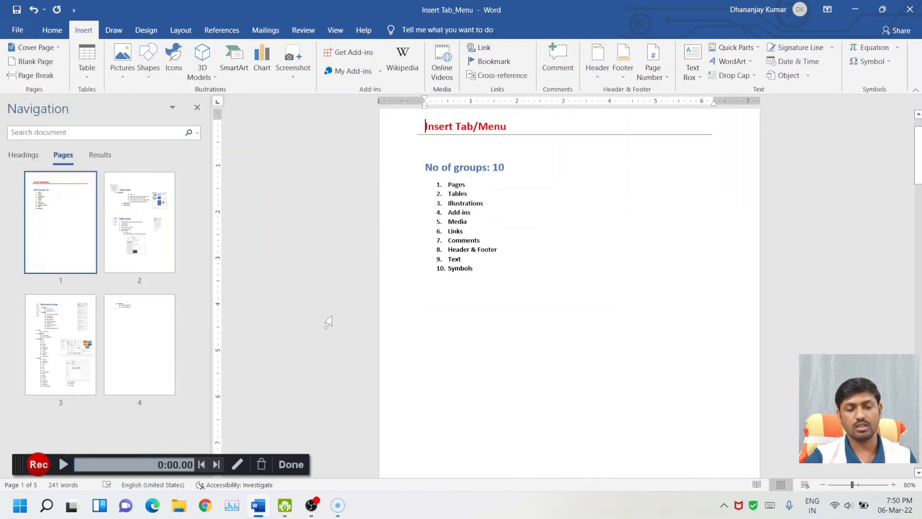
{"action": "scroll", "coordinate": [474, 304], "scroll_direction": "up", "scroll_amount": 2}
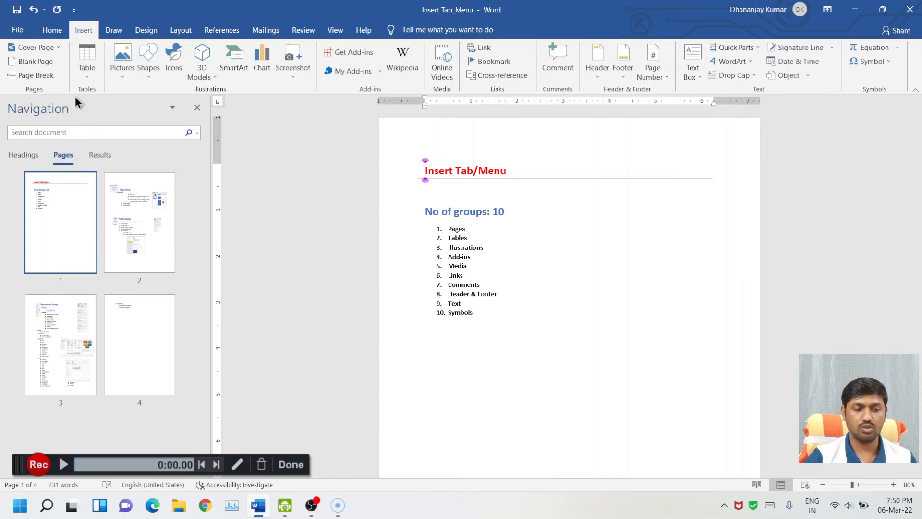
Insert the saved "My cover Page" design from the General category as the document's cover, and check the inserted page
{"action": "left_click", "coordinate": [61, 47]}
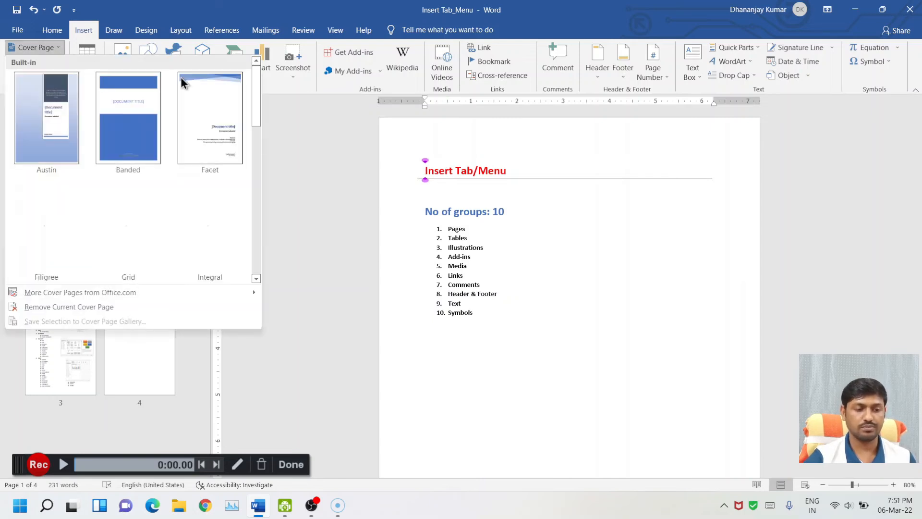
{"action": "left_click_drag", "start_coordinate": [256, 99], "coordinate": [258, 252]}
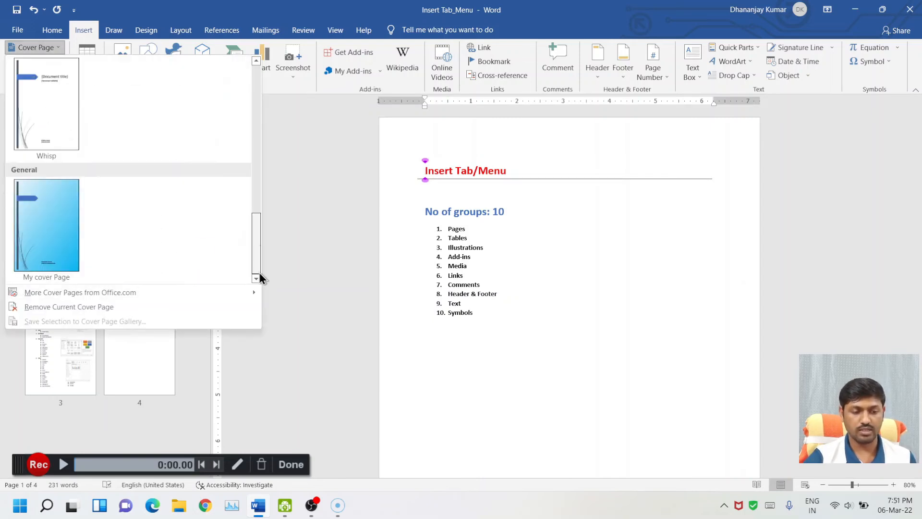
{"action": "left_click", "coordinate": [55, 224]}
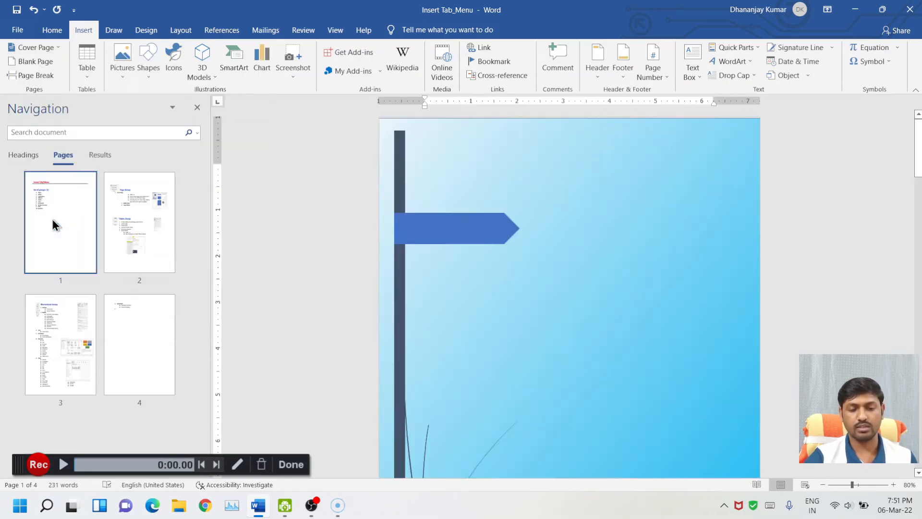
{"action": "left_click", "coordinate": [569, 312]}
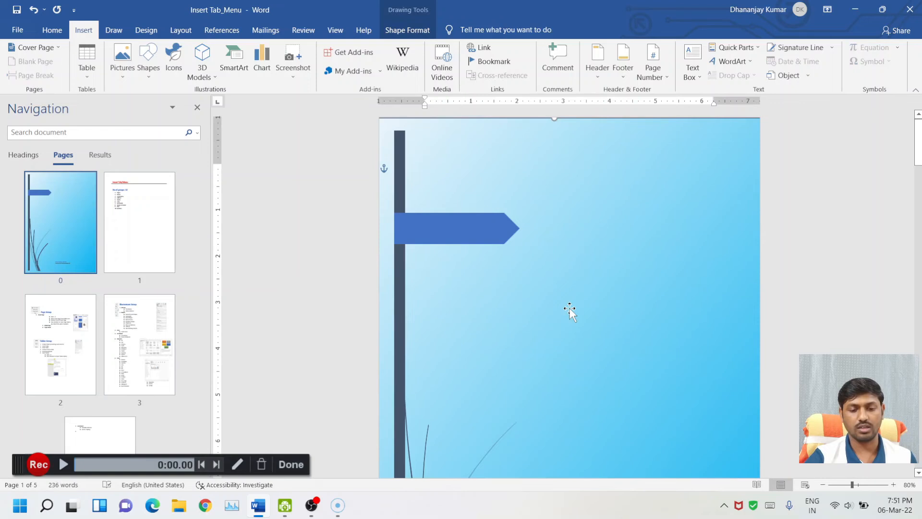
{"action": "scroll", "coordinate": [570, 313], "scroll_direction": "down", "scroll_amount": 4}
{"action": "scroll", "coordinate": [572, 310], "scroll_direction": "up", "scroll_amount": 4}
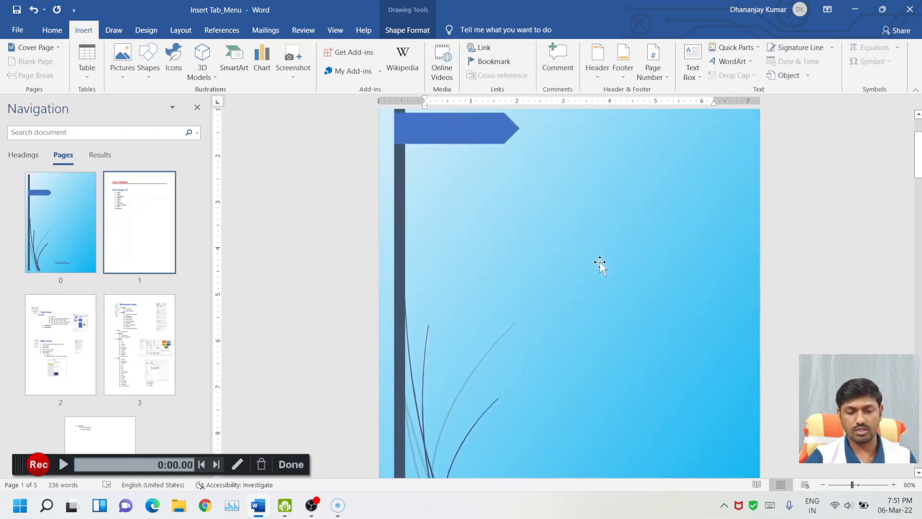
{"action": "scroll", "coordinate": [600, 264], "scroll_direction": "up", "scroll_amount": 2}
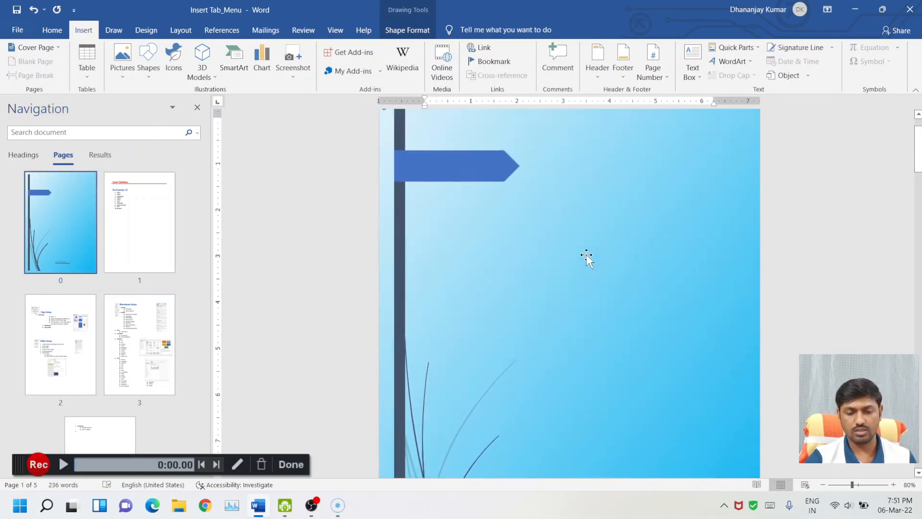
Send the full-page gradient rectangle to the back and behind the text, and check the cover page
{"action": "right_click", "coordinate": [489, 260]}
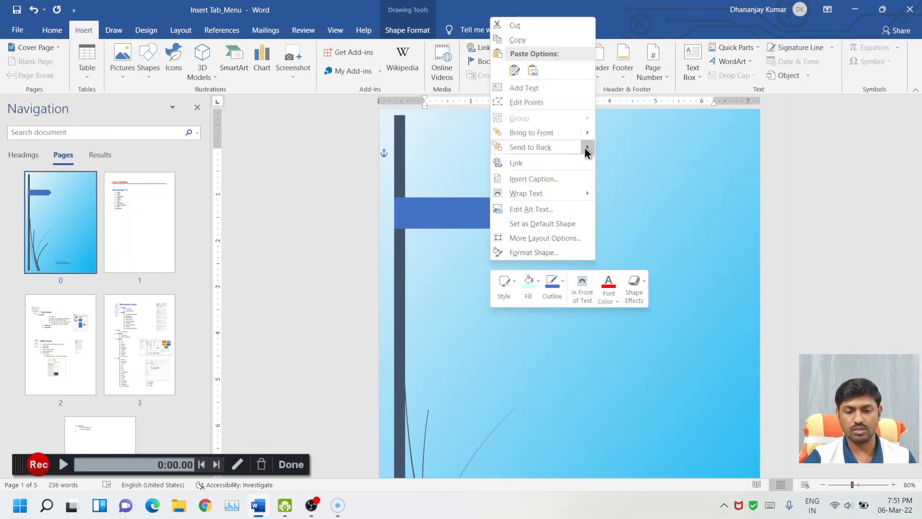
{"action": "mouse_move", "coordinate": [584, 148]}
{"action": "left_click", "coordinate": [618, 148]}
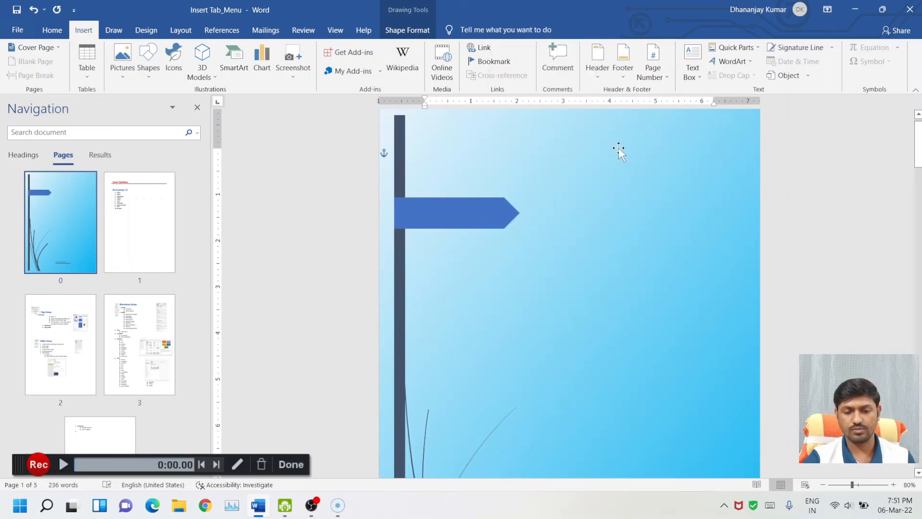
{"action": "right_click", "coordinate": [557, 178]}
{"action": "mouse_move", "coordinate": [651, 306]}
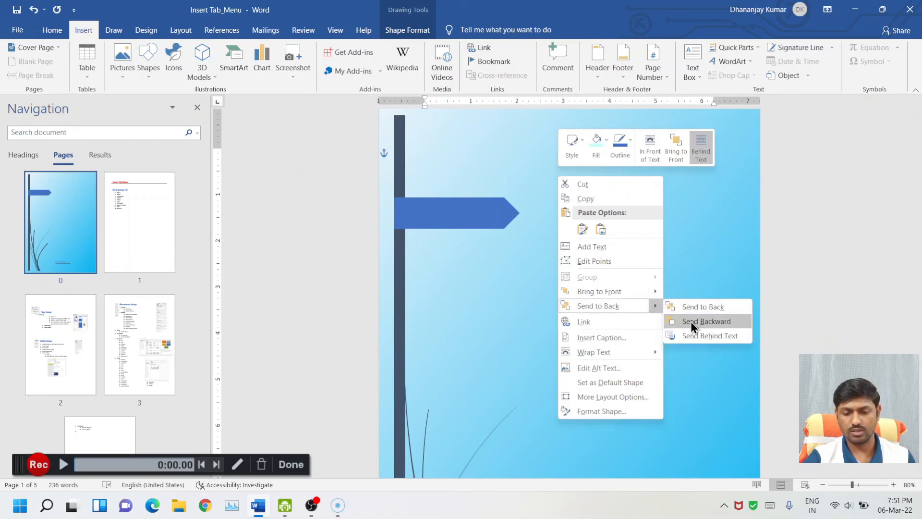
{"action": "left_click", "coordinate": [695, 334]}
{"action": "scroll", "coordinate": [697, 335], "scroll_direction": "down", "scroll_amount": 2}
{"action": "scroll", "coordinate": [713, 325], "scroll_direction": "down", "scroll_amount": 3}
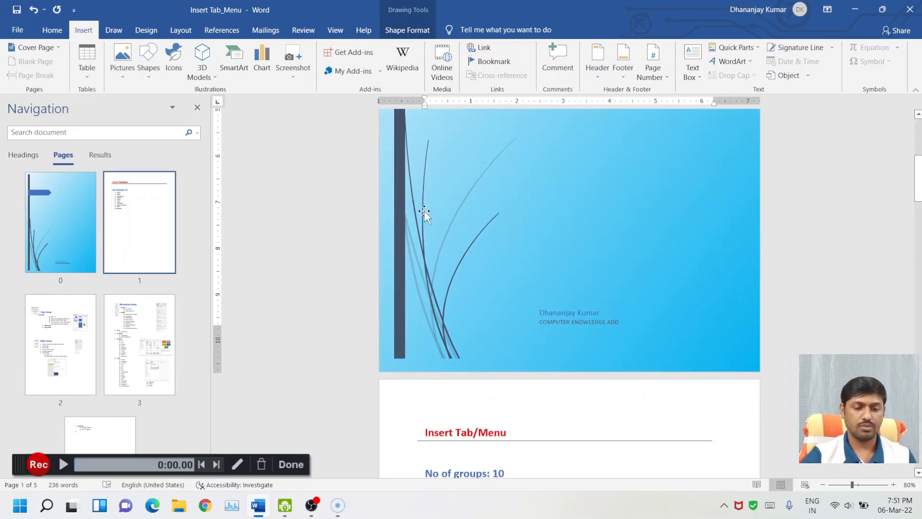
{"action": "scroll", "coordinate": [454, 231], "scroll_direction": "up", "scroll_amount": 2}
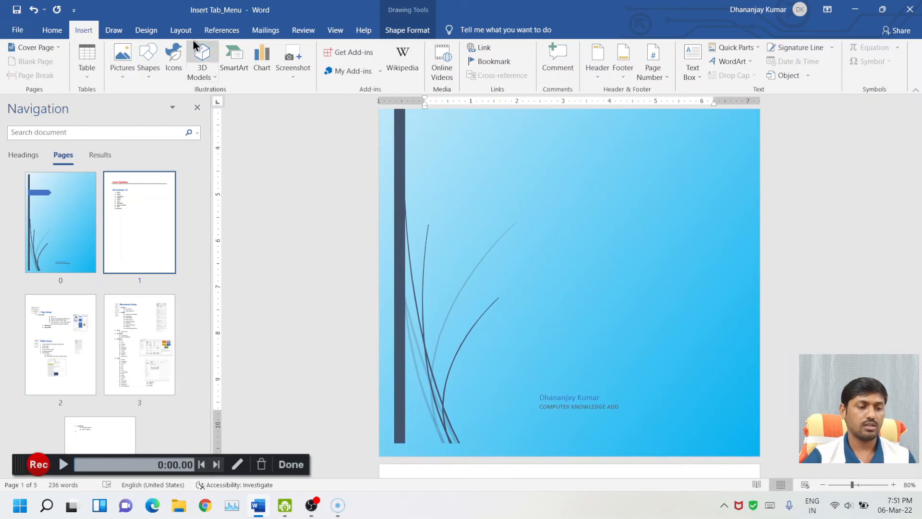
Draw a text box about 5.67" wide and 2.51" high below the blue arrow on the cover page
{"action": "left_click", "coordinate": [114, 31]}
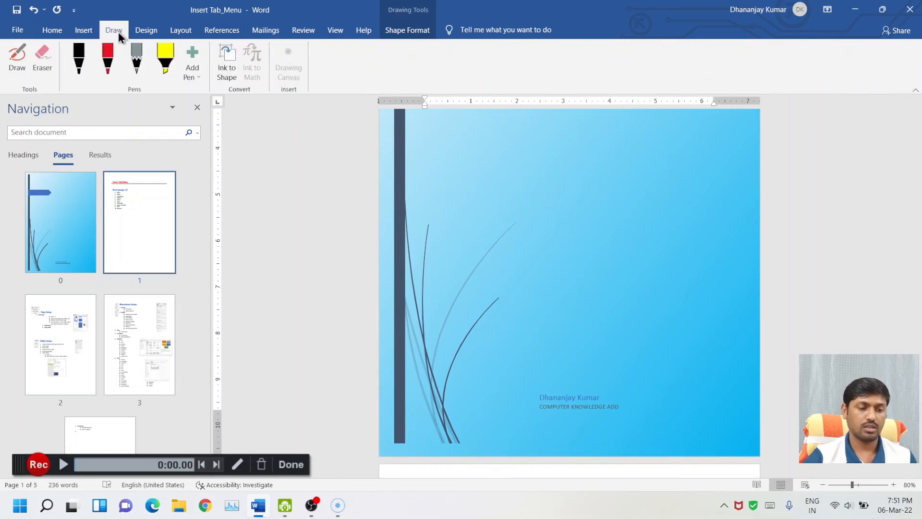
{"action": "left_click", "coordinate": [160, 29]}
{"action": "left_click", "coordinate": [86, 29]}
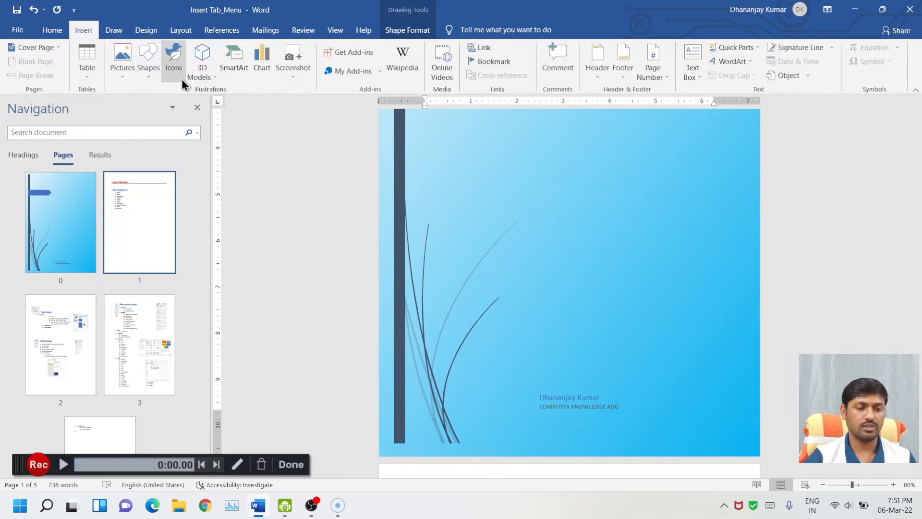
{"action": "left_click", "coordinate": [147, 77]}
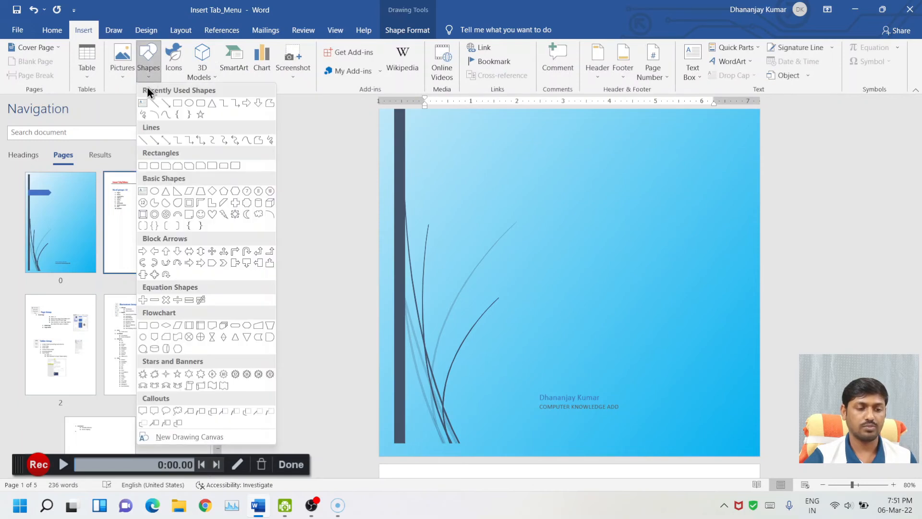
{"action": "left_click", "coordinate": [146, 103]}
{"action": "left_click_drag", "start_coordinate": [444, 217], "coordinate": [706, 332]}
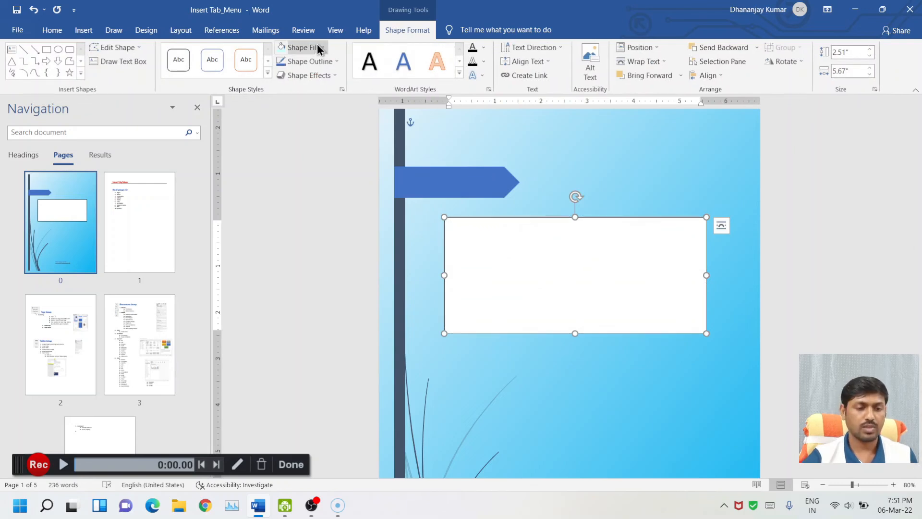
Remove the outline and the fill from the text box on the cover page
{"action": "left_click", "coordinate": [336, 62]}
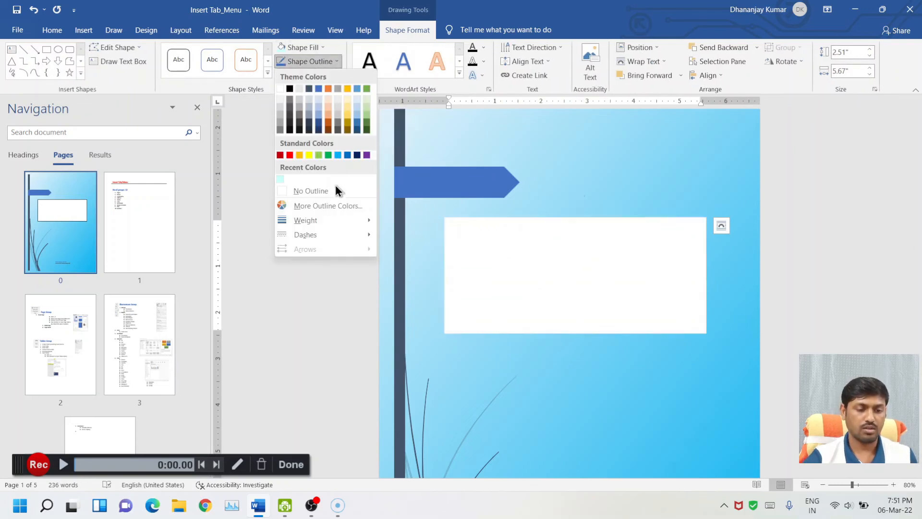
{"action": "left_click", "coordinate": [324, 190]}
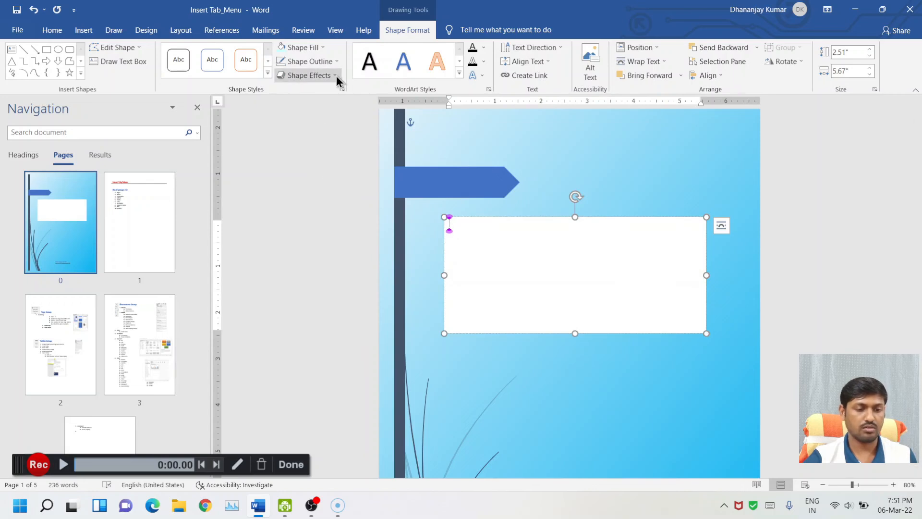
{"action": "left_click", "coordinate": [324, 48]}
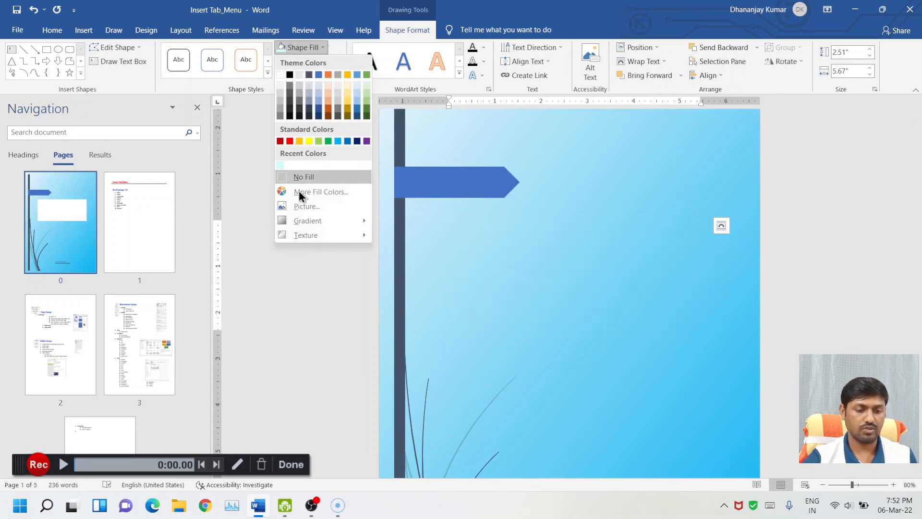
{"action": "left_click", "coordinate": [311, 178]}
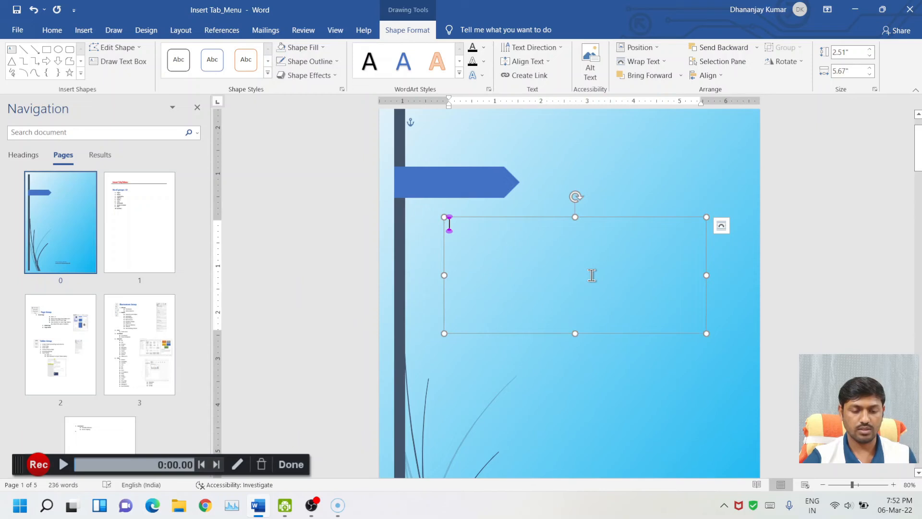
Enter "Microsoft Word Tutorial" in the text box, with "Insert Tab/Menu" on a second line
{"action": "type", "text": "Microsoft"}
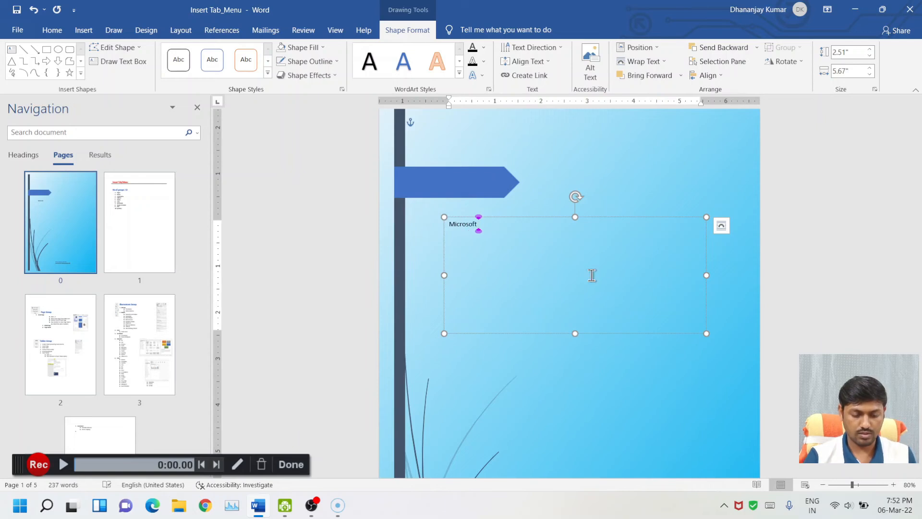
{"action": "type", "text": "Word Tutorial"}
{"action": "key", "text": "Return"}
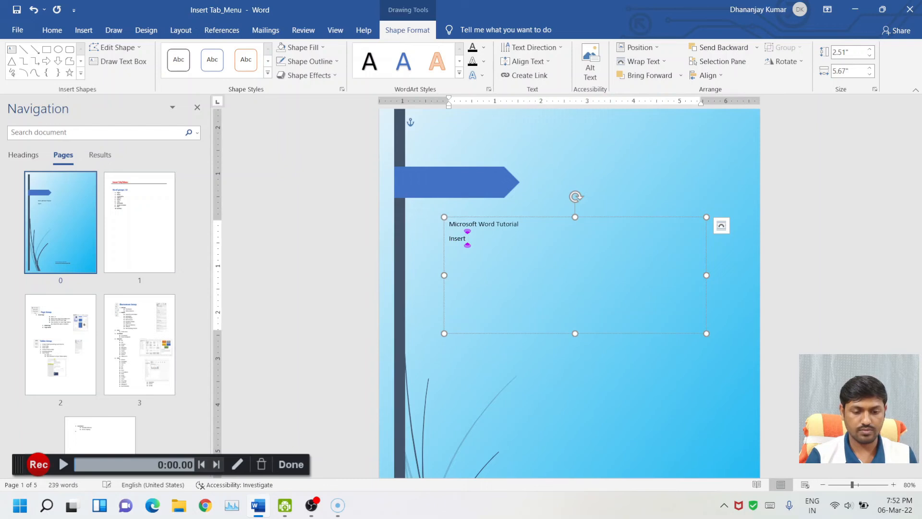
{"action": "type", "text": "Menu"}
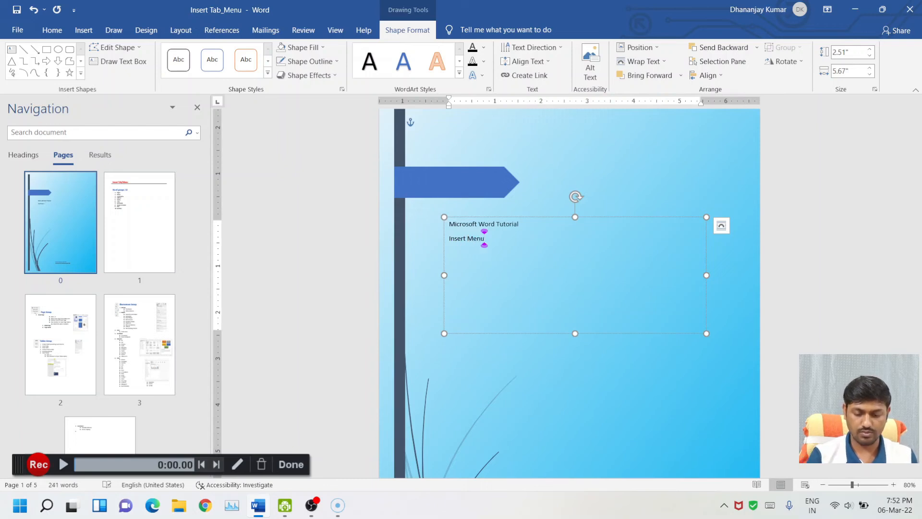
{"action": "type", "text": "Tab/"}
Apply the Title style to "Microsoft Word Tutorial" and the Subtitle style to "Insert Tab/Menu"
{"action": "left_click_drag", "start_coordinate": [522, 224], "coordinate": [426, 223]}
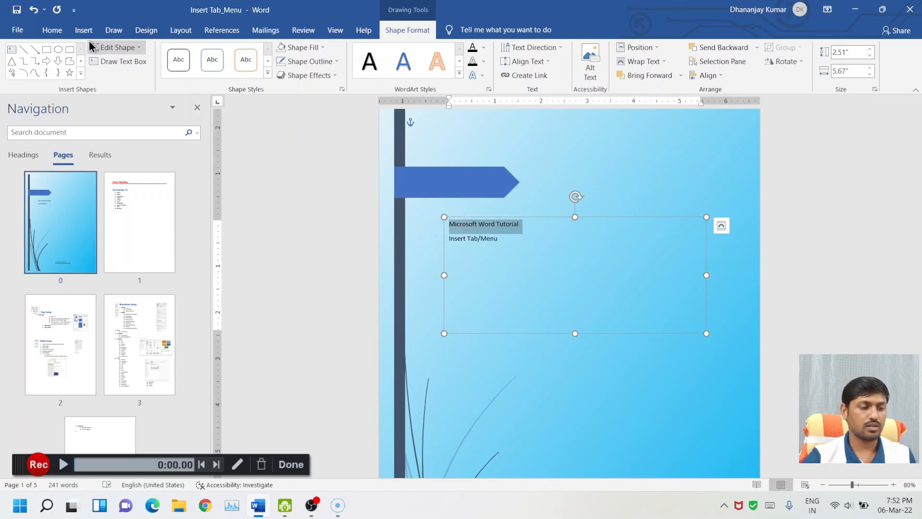
{"action": "left_click", "coordinate": [53, 30]}
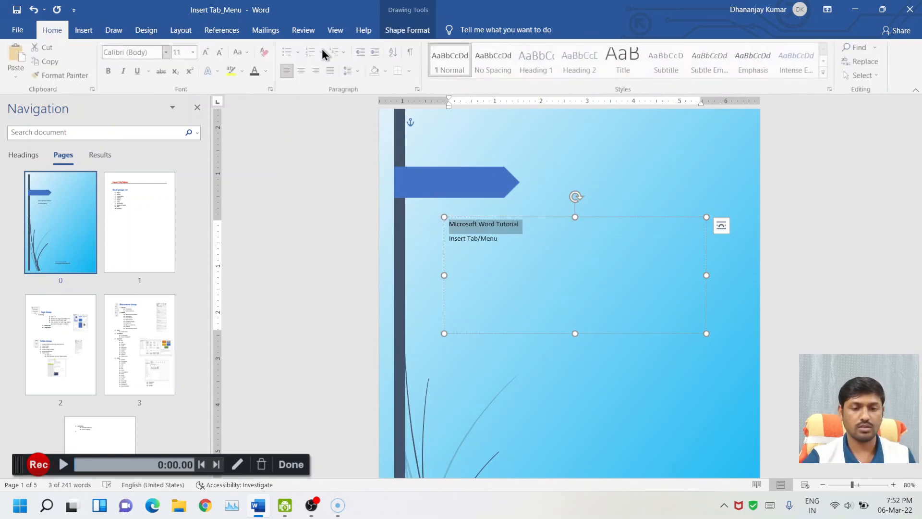
{"action": "left_click", "coordinate": [633, 59]}
{"action": "left_click", "coordinate": [510, 250]}
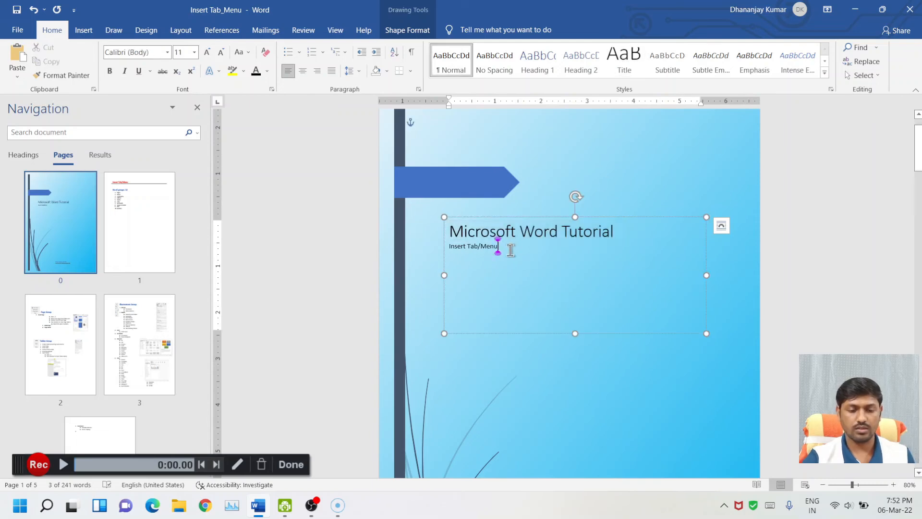
{"action": "left_click_drag", "start_coordinate": [510, 250], "coordinate": [451, 249]}
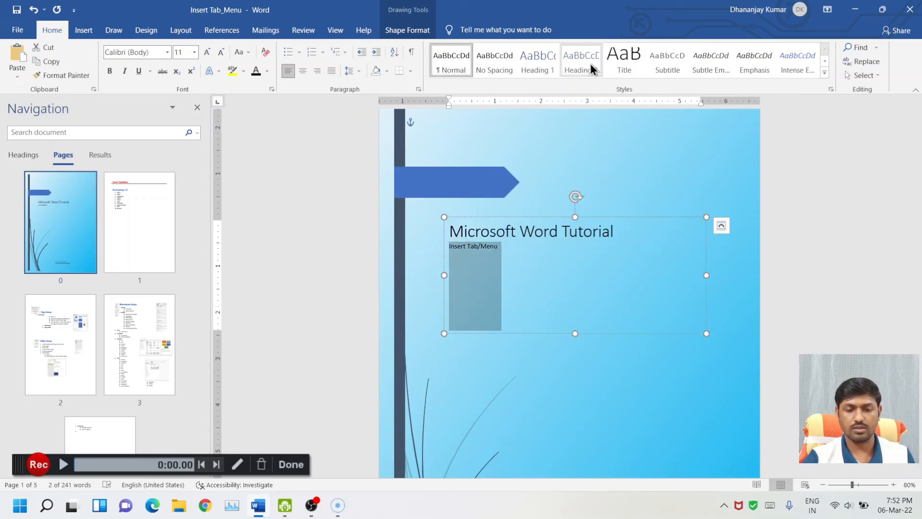
{"action": "left_click", "coordinate": [667, 59]}
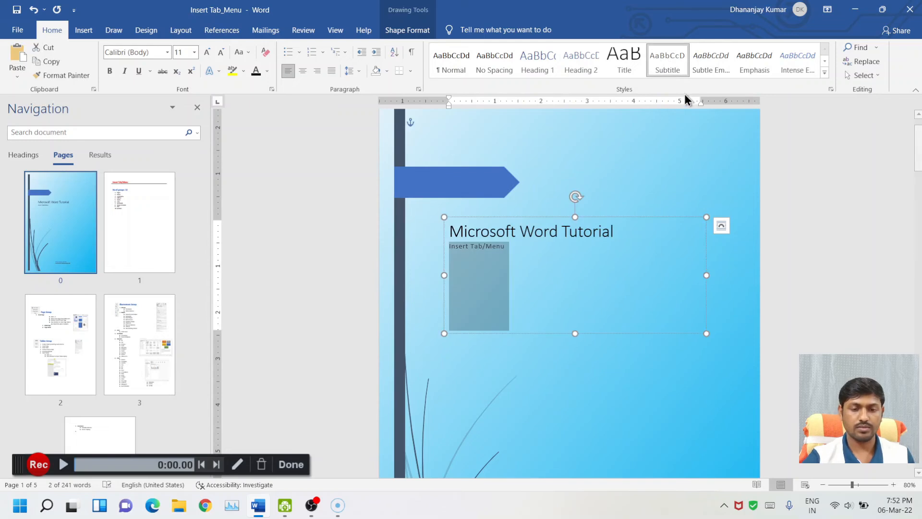
Set the "Microsoft Word Tutorial" line to Bookman Old Style at size 36
{"action": "left_click_drag", "start_coordinate": [622, 232], "coordinate": [450, 231]}
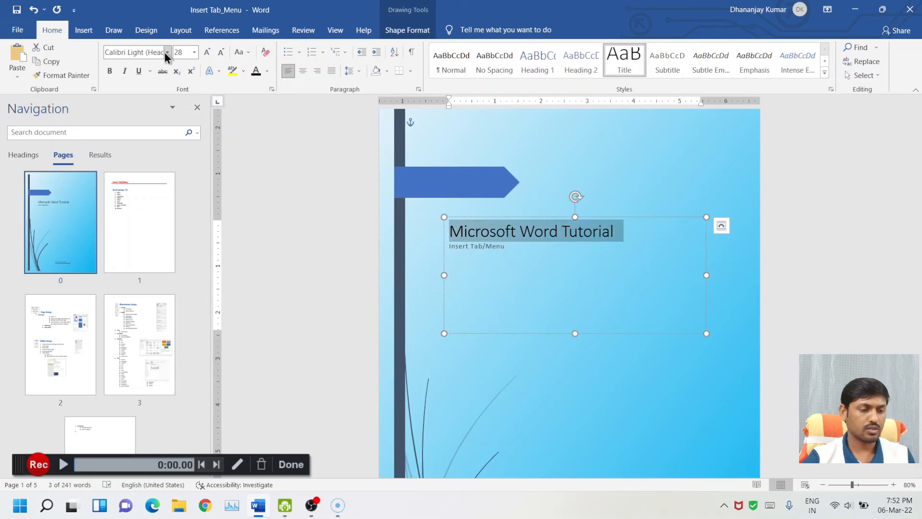
{"action": "left_click", "coordinate": [166, 53]}
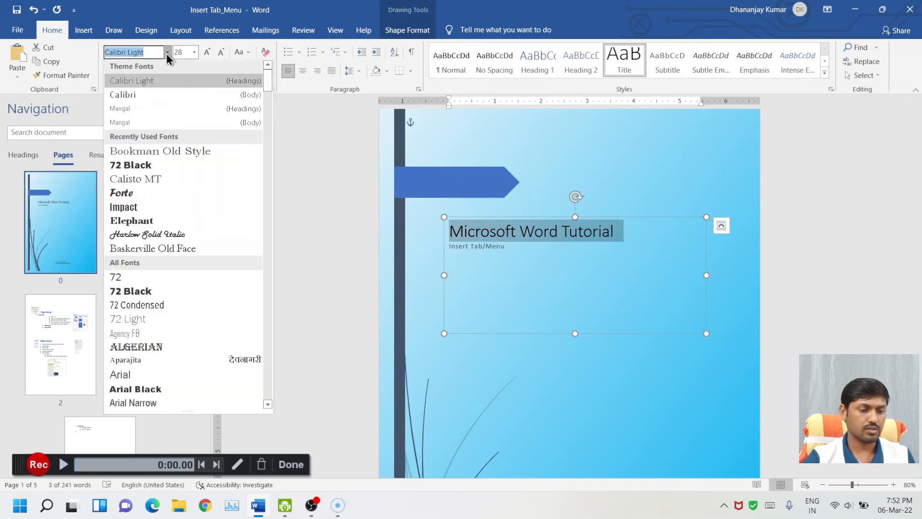
{"action": "left_click", "coordinate": [167, 150]}
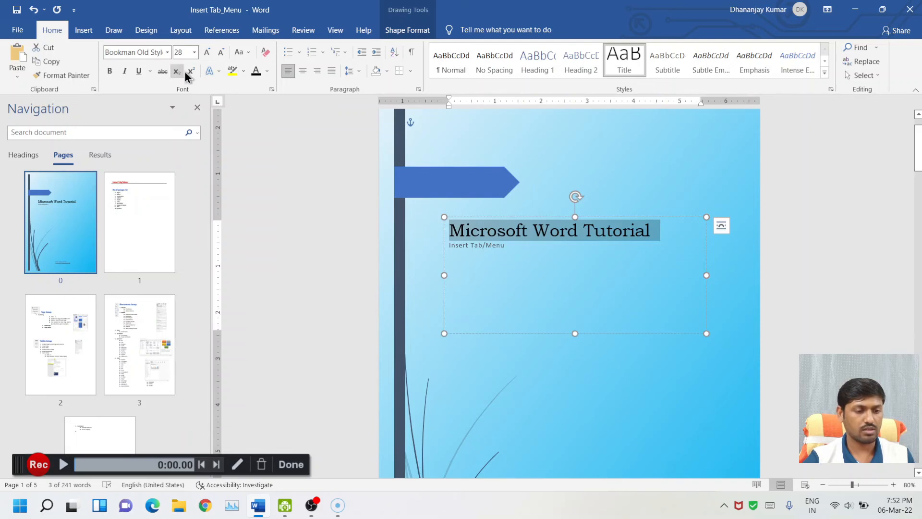
{"action": "left_click", "coordinate": [208, 52]}
{"action": "left_click", "coordinate": [208, 52]}
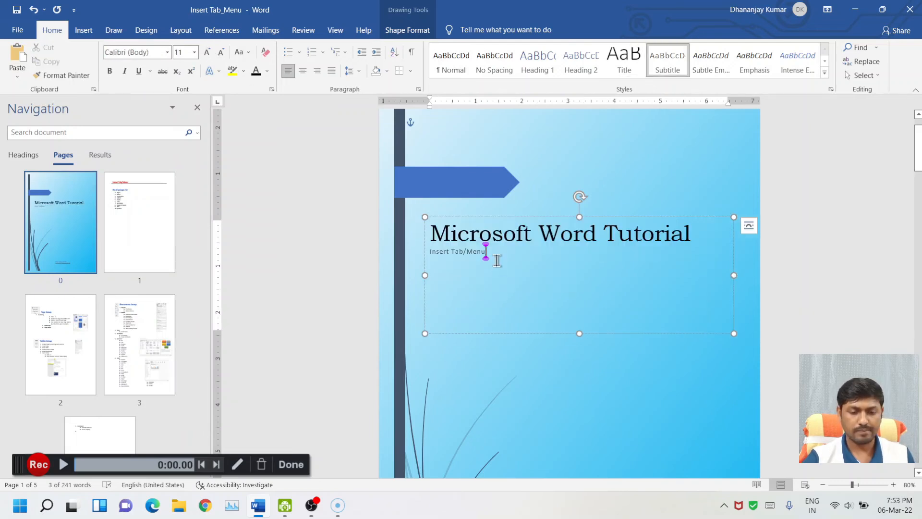
Set the "Insert Tab/Menu" line to Bookman Old Style at size 24
{"action": "left_click_drag", "start_coordinate": [497, 260], "coordinate": [437, 259]}
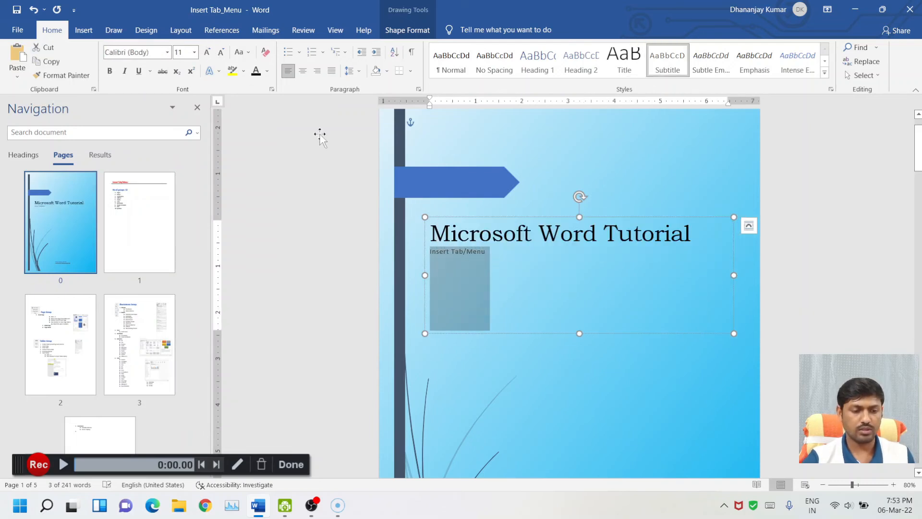
{"action": "left_click", "coordinate": [208, 52]}
{"action": "left_click", "coordinate": [208, 51]}
{"action": "left_click", "coordinate": [208, 52]}
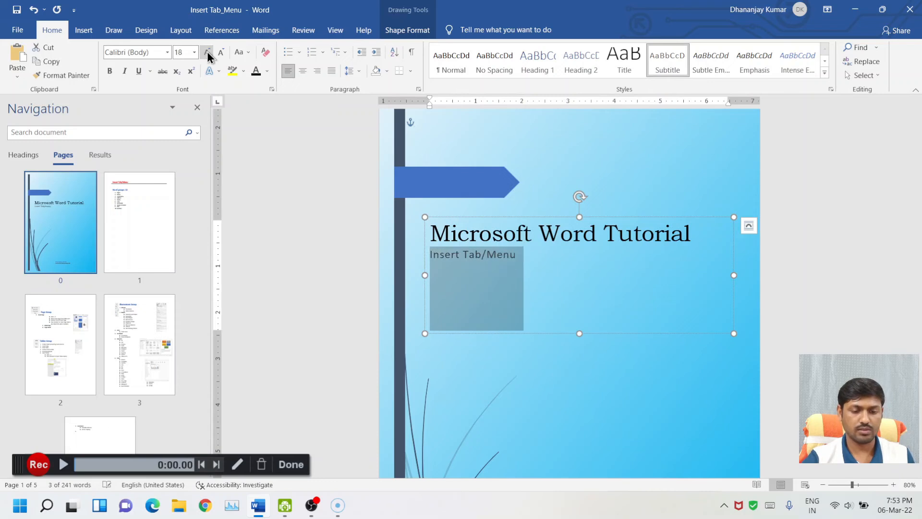
{"action": "left_click", "coordinate": [207, 51]}
{"action": "left_click", "coordinate": [207, 51]}
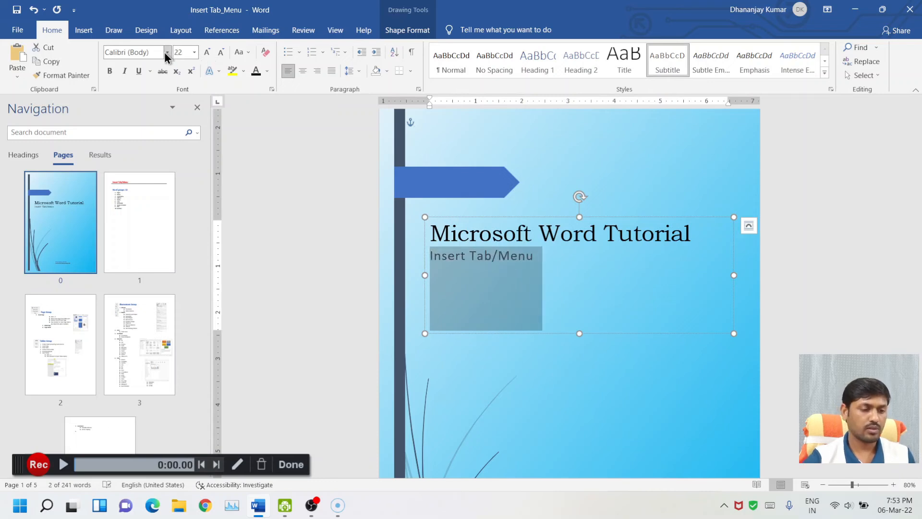
{"action": "left_click", "coordinate": [167, 52]}
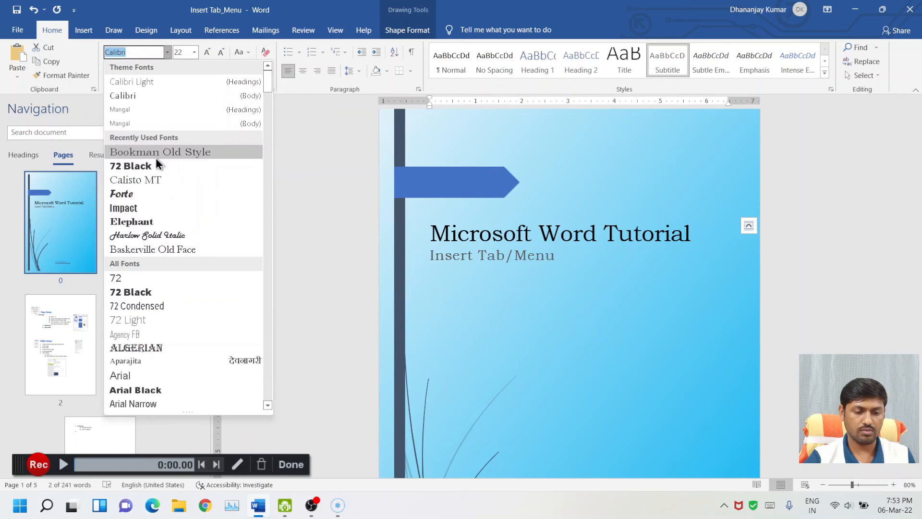
{"action": "left_click", "coordinate": [156, 155]}
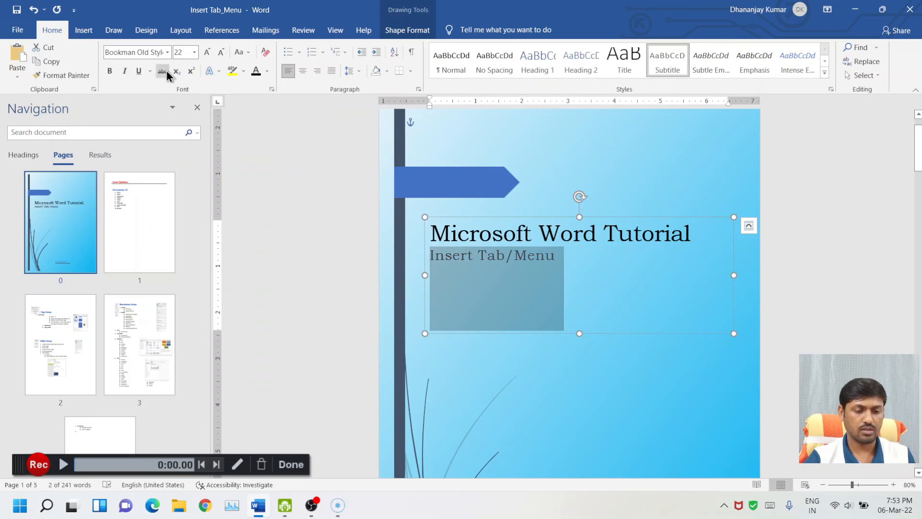
{"action": "left_click", "coordinate": [206, 52]}
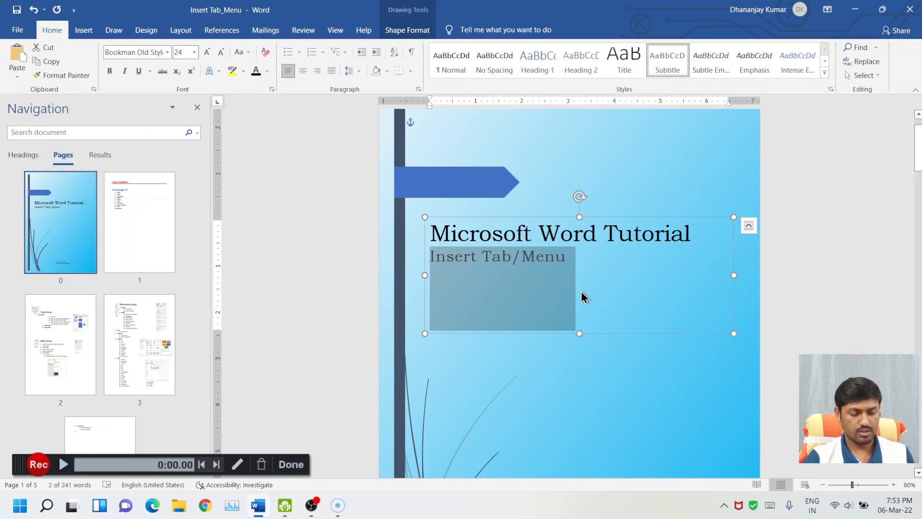
Center both text lines and shorten the text box to fit closely around them
{"action": "key", "text": "ctrl+a"}
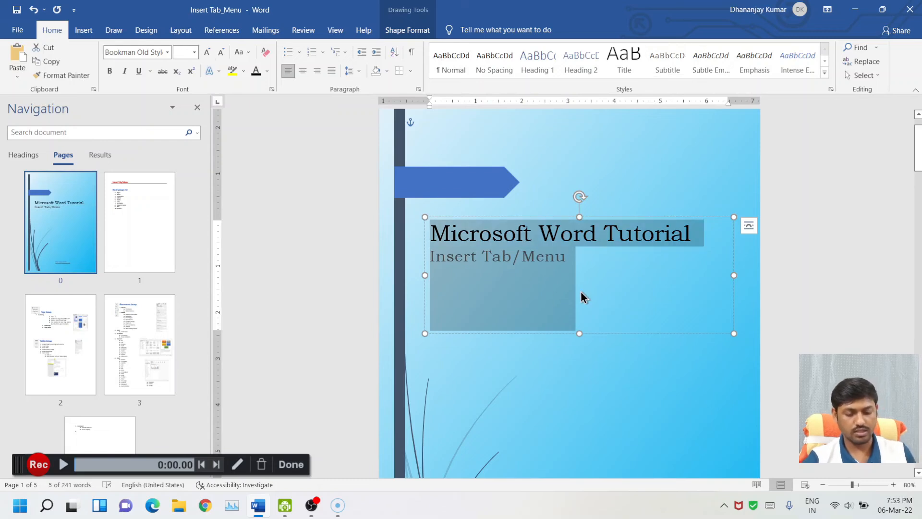
{"action": "key", "text": "ctrl+e"}
{"action": "left_click_drag", "start_coordinate": [581, 333], "coordinate": [580, 275]}
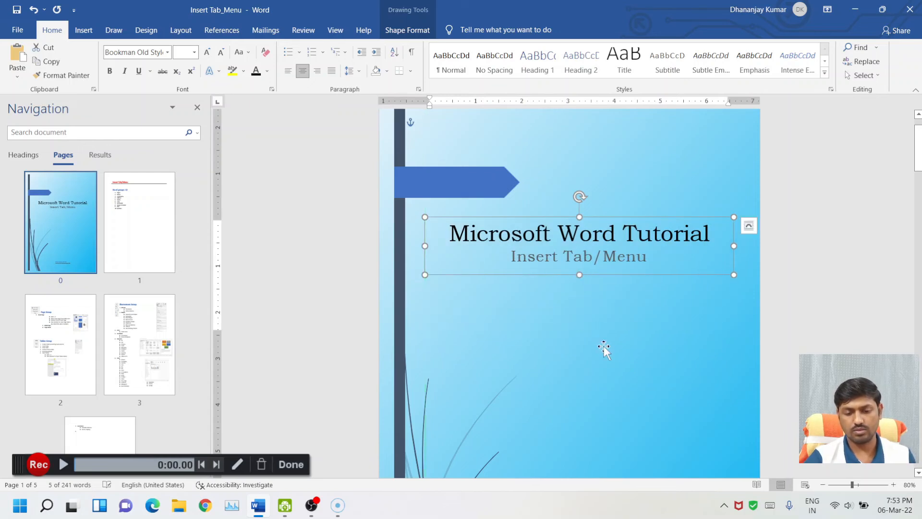
{"action": "left_click", "coordinate": [606, 361]}
{"action": "scroll", "coordinate": [658, 267], "scroll_direction": "down", "scroll_amount": 2}
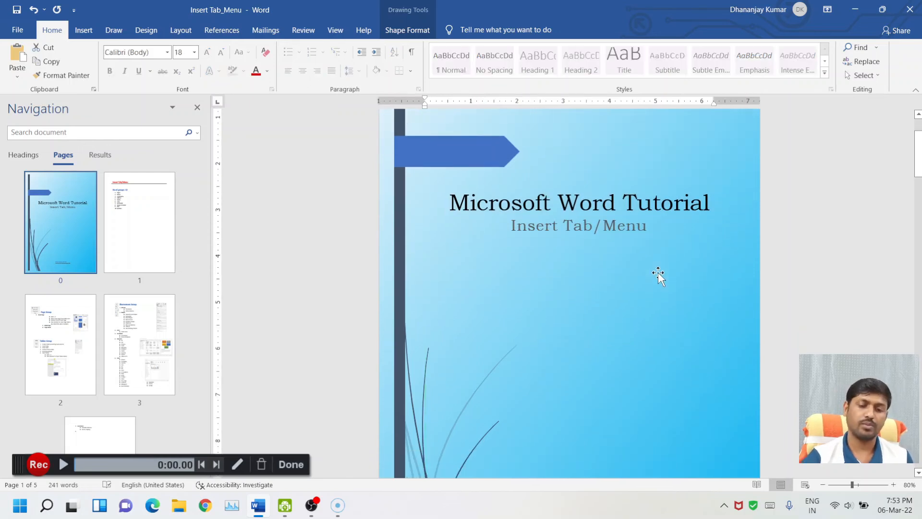
Make the text box slightly taller and change the font color of "Insert Tab/Menu" to black
{"action": "left_click", "coordinate": [701, 187]}
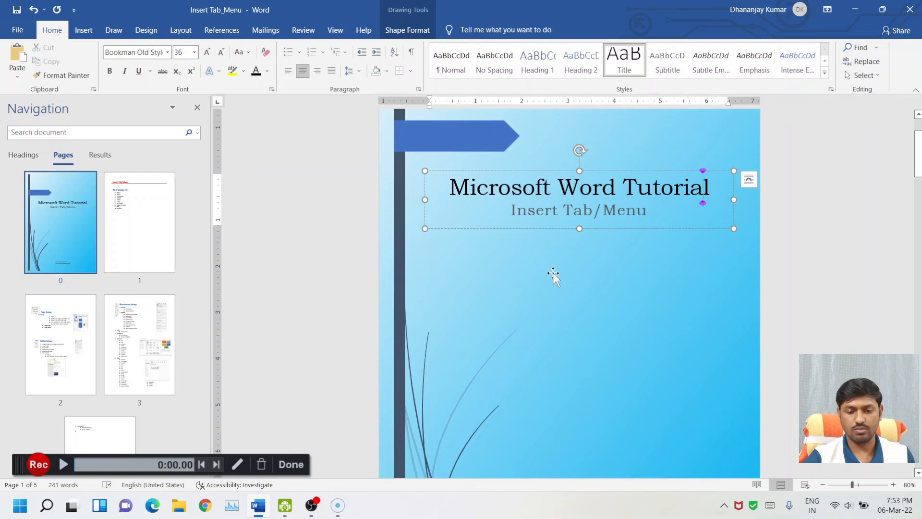
{"action": "left_click_drag", "start_coordinate": [580, 239], "coordinate": [463, 200]}
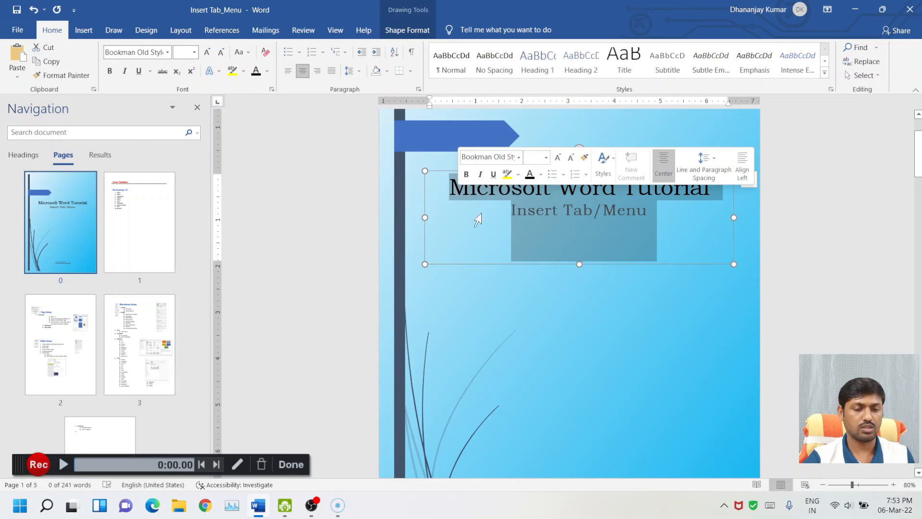
{"action": "left_click", "coordinate": [563, 216]}
{"action": "left_click_drag", "start_coordinate": [659, 211], "coordinate": [510, 214]}
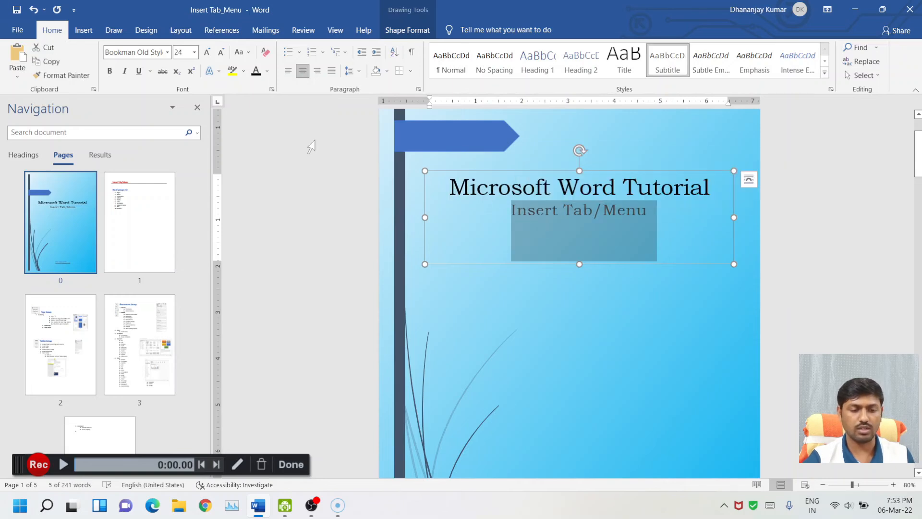
{"action": "left_click", "coordinate": [258, 75]}
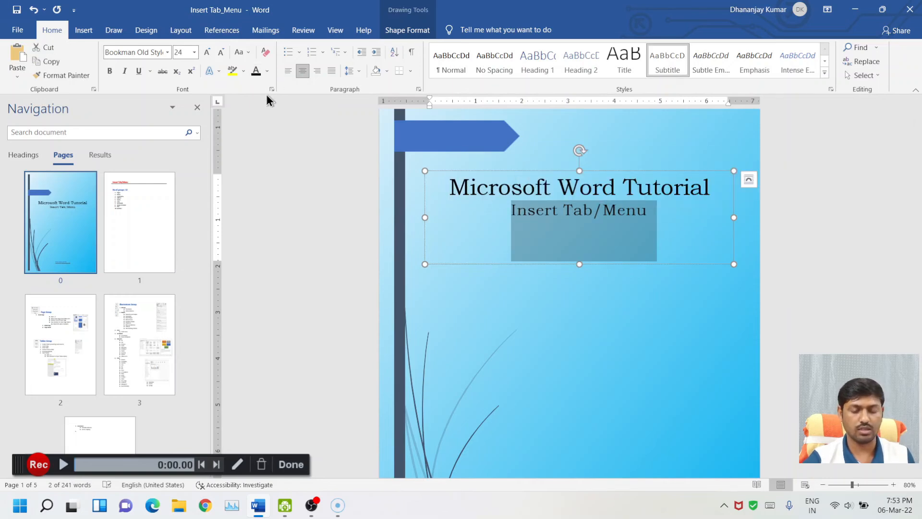
{"action": "left_click", "coordinate": [670, 249]}
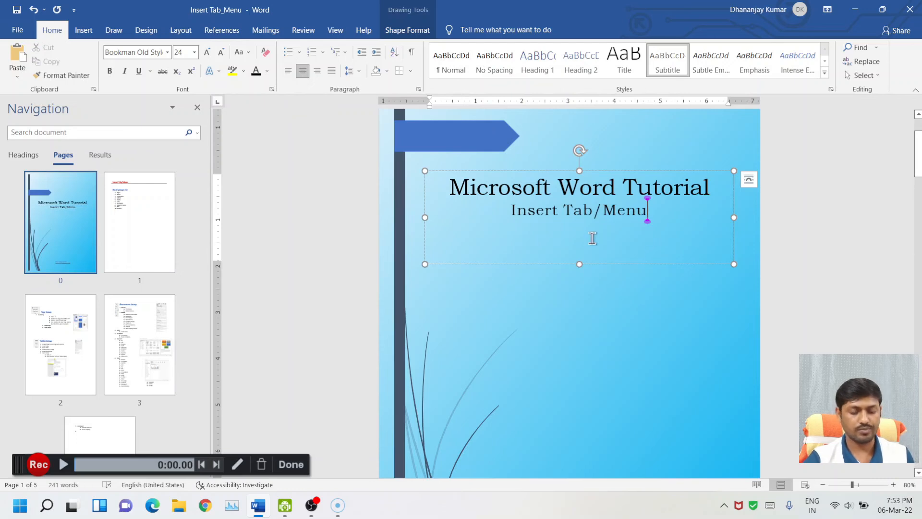
Set the line spacing of both text lines to 1.5
{"action": "key", "text": "ctrl+a"}
{"action": "left_click", "coordinate": [355, 75]}
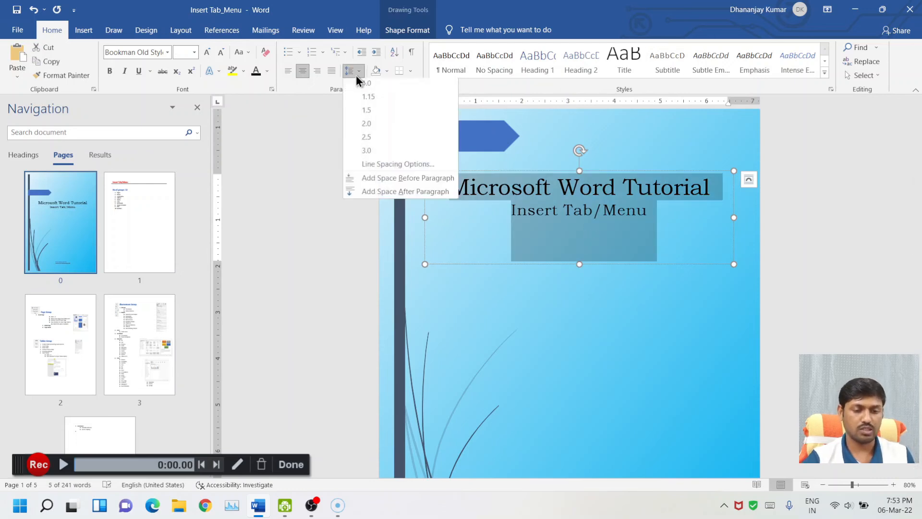
{"action": "left_click", "coordinate": [376, 114]}
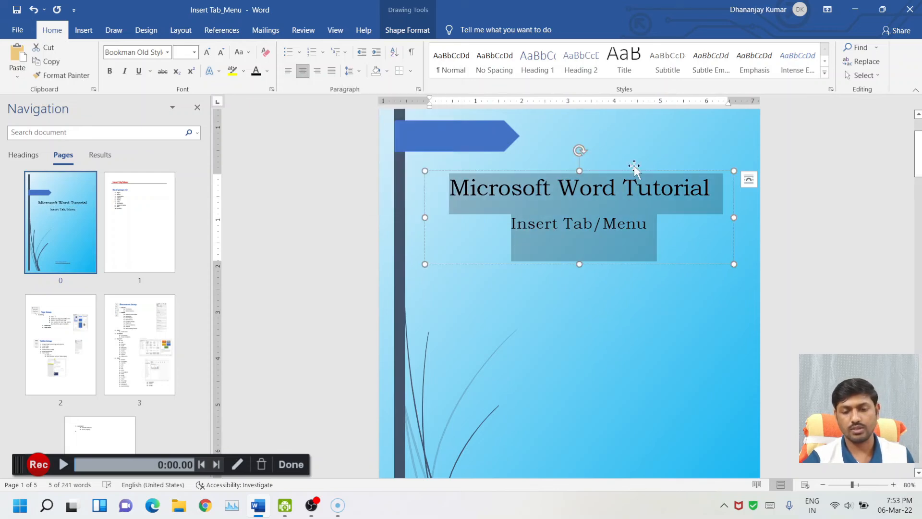
Move the text box further down the cover page, aligned with its previous horizontal position, and check the page
{"action": "left_click_drag", "start_coordinate": [633, 173], "coordinate": [633, 211]}
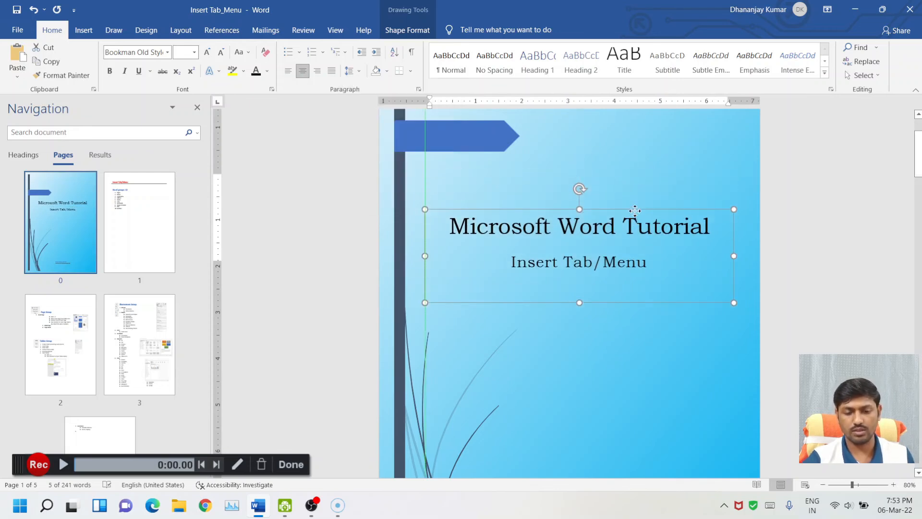
{"action": "left_click", "coordinate": [632, 393]}
{"action": "scroll", "coordinate": [630, 395], "scroll_direction": "down", "scroll_amount": 3}
{"action": "scroll", "coordinate": [630, 397], "scroll_direction": "up", "scroll_amount": 5}
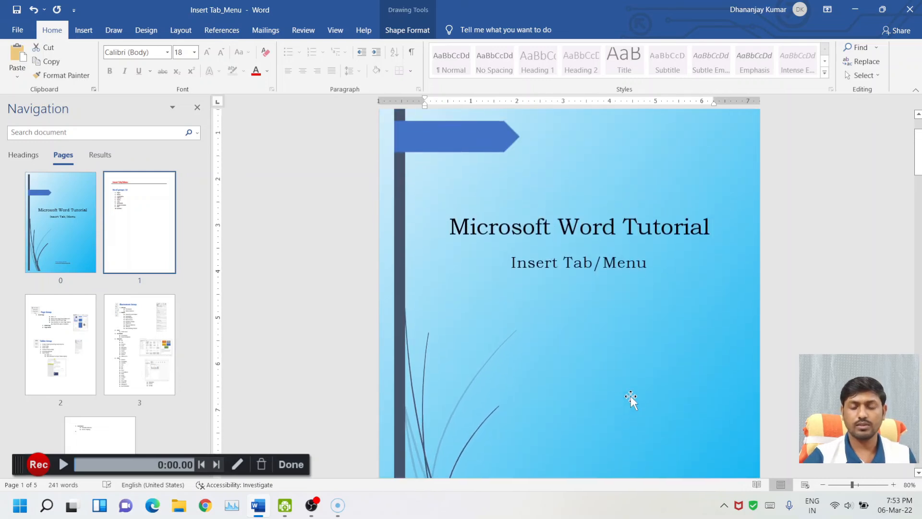
{"action": "scroll", "coordinate": [813, 270], "scroll_direction": "up", "scroll_amount": 2}
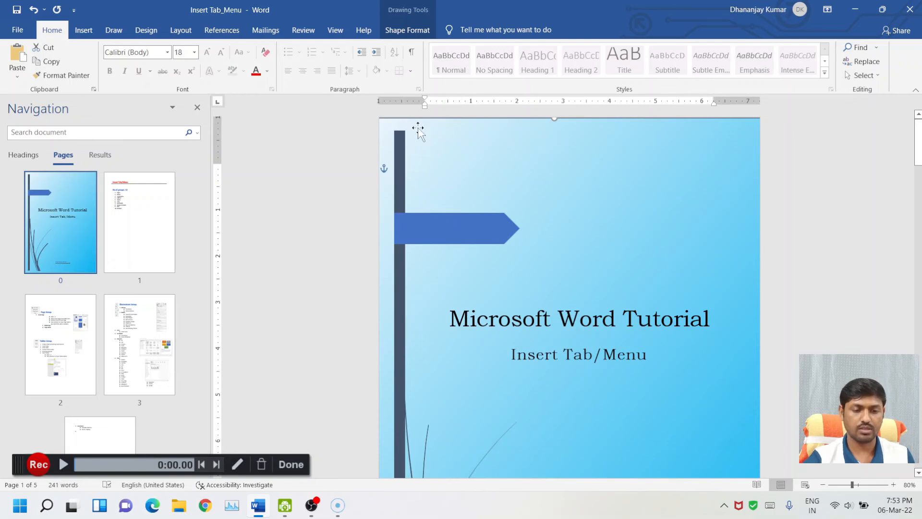
Select the whole cover page and save it to the cover page gallery as "My Cover Page", replacing the existing entry of that name
{"action": "left_click", "coordinate": [844, 153]}
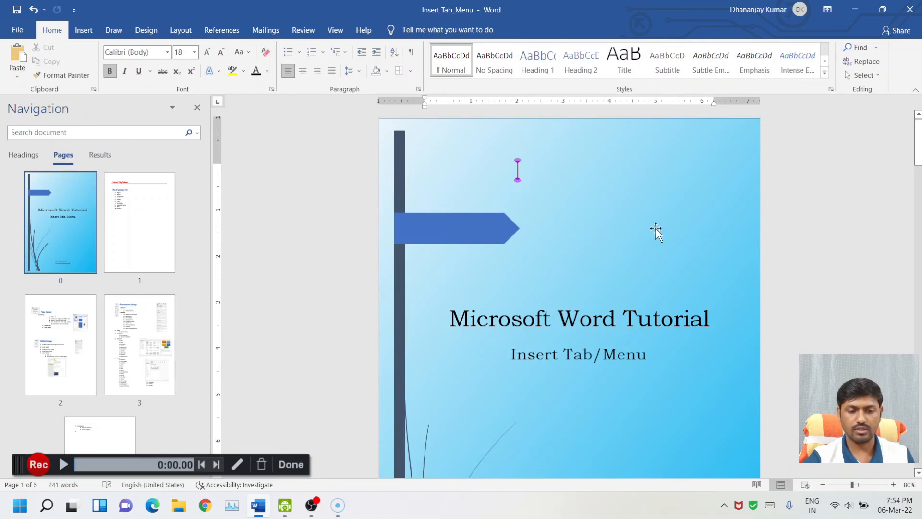
{"action": "left_click", "coordinate": [669, 235]}
{"action": "scroll", "coordinate": [675, 236], "scroll_direction": "down", "scroll_amount": 2}
{"action": "scroll", "coordinate": [682, 259], "scroll_direction": "down", "scroll_amount": 10}
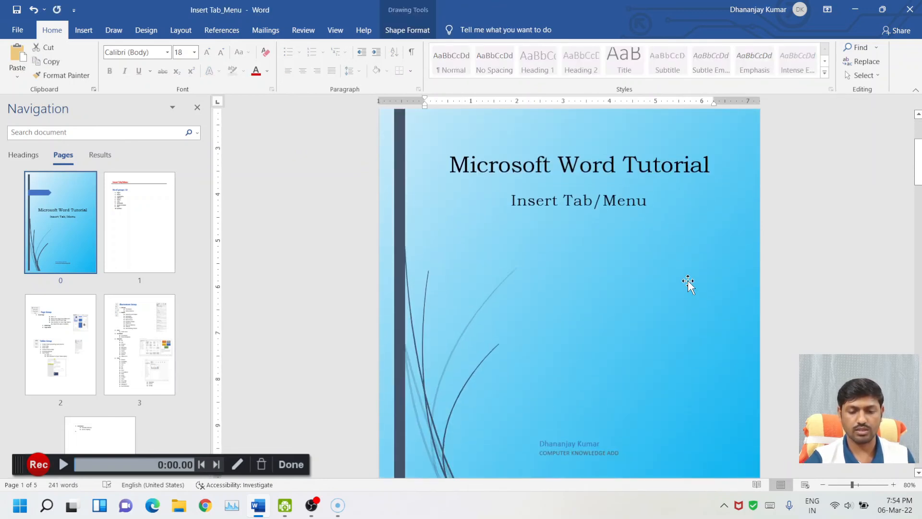
{"action": "left_click_drag", "start_coordinate": [425, 332], "coordinate": [399, 5]}
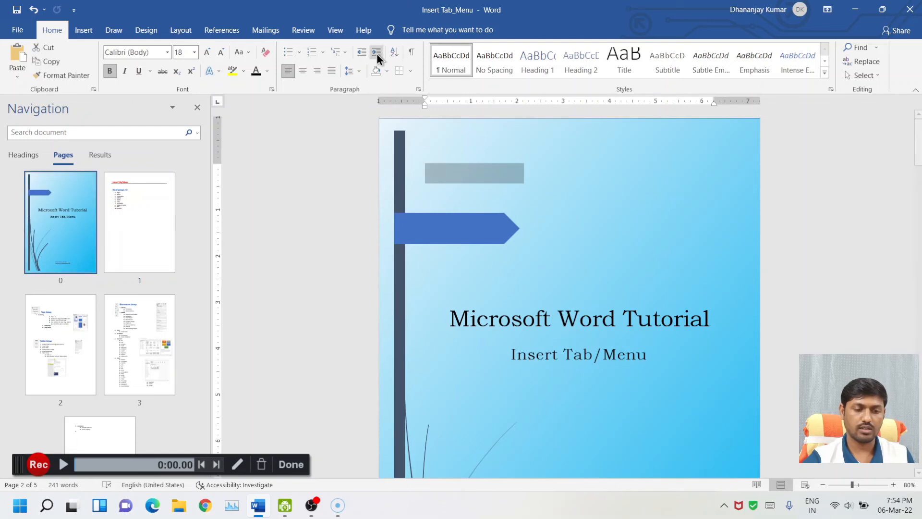
{"action": "left_click", "coordinate": [78, 31]}
{"action": "left_click", "coordinate": [59, 48]}
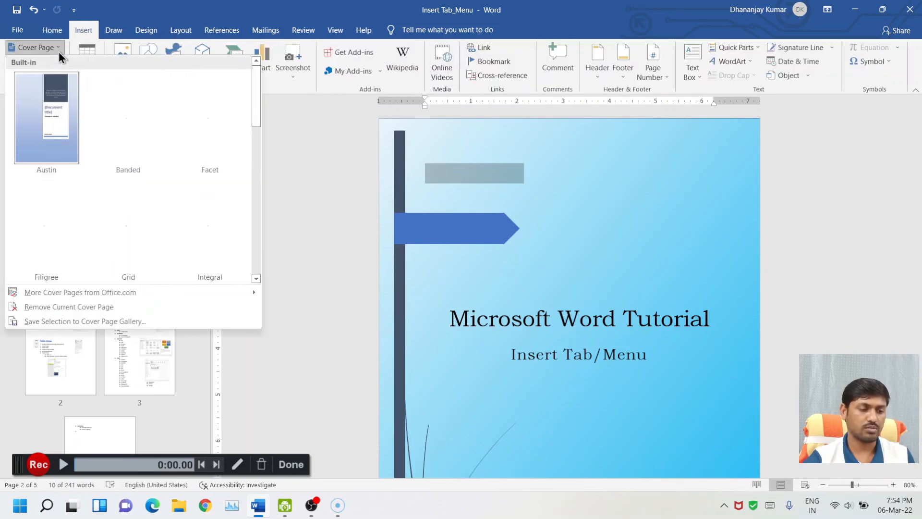
{"action": "left_click", "coordinate": [90, 322]}
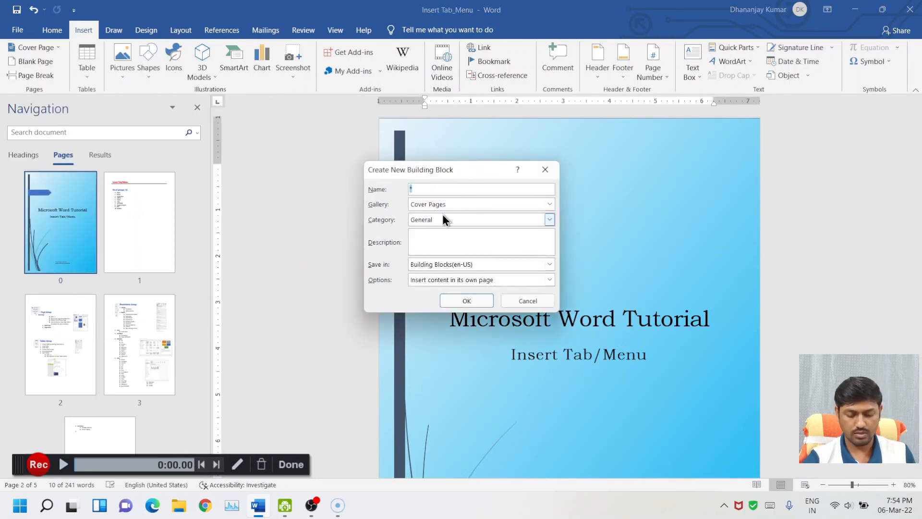
{"action": "type", "text": "My "}
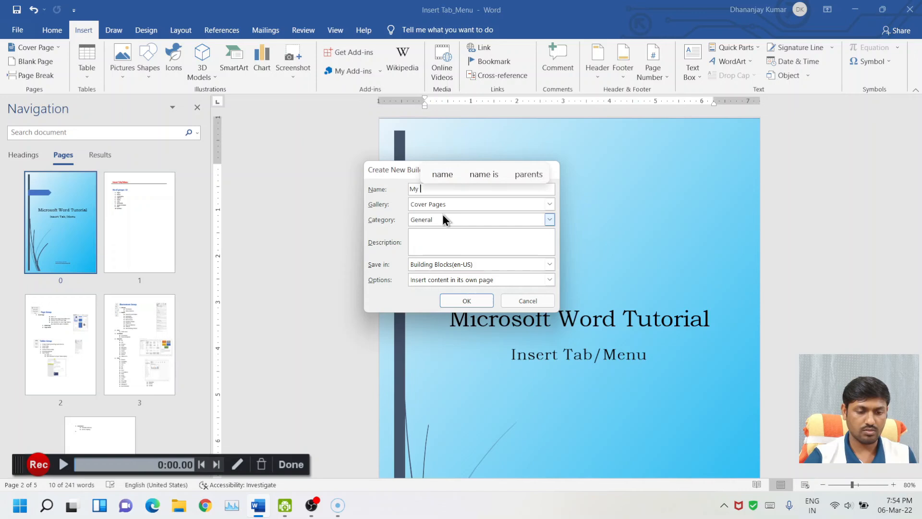
{"action": "type", "text": "Cover "}
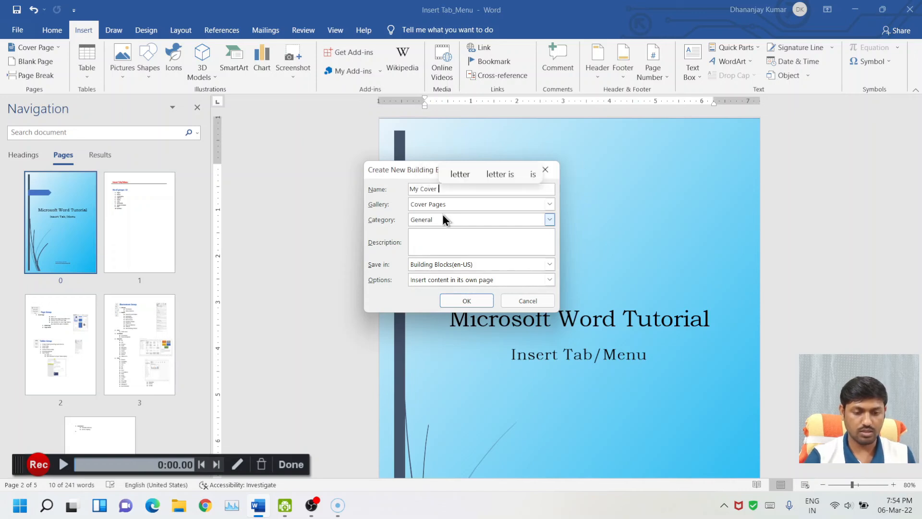
{"action": "type", "text": "Page"}
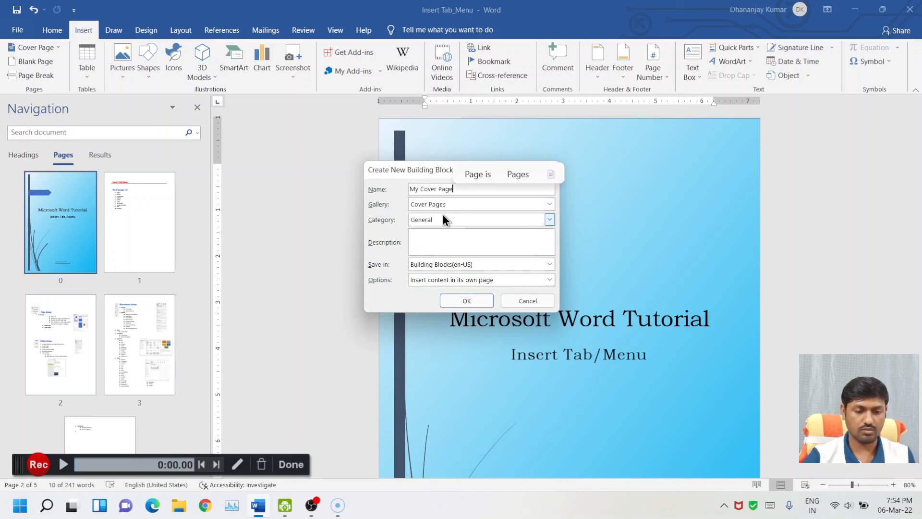
{"action": "left_click", "coordinate": [467, 301]}
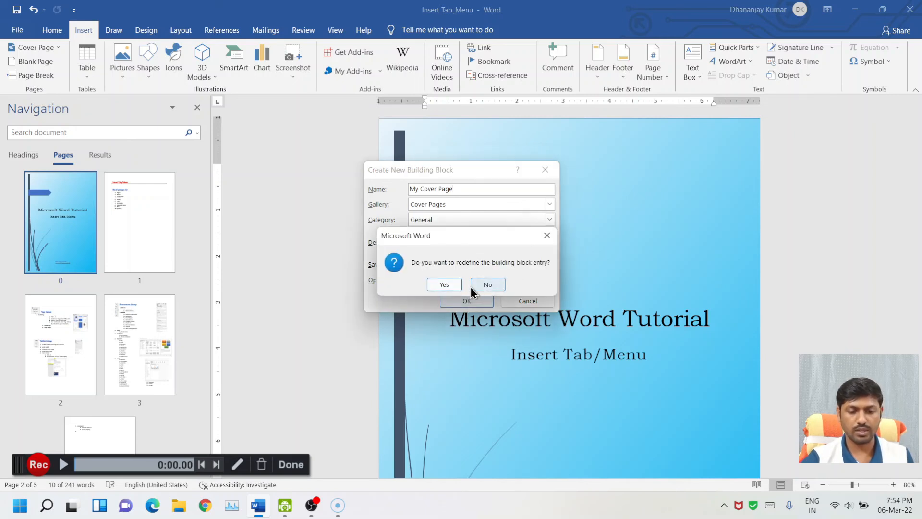
{"action": "left_click", "coordinate": [436, 288]}
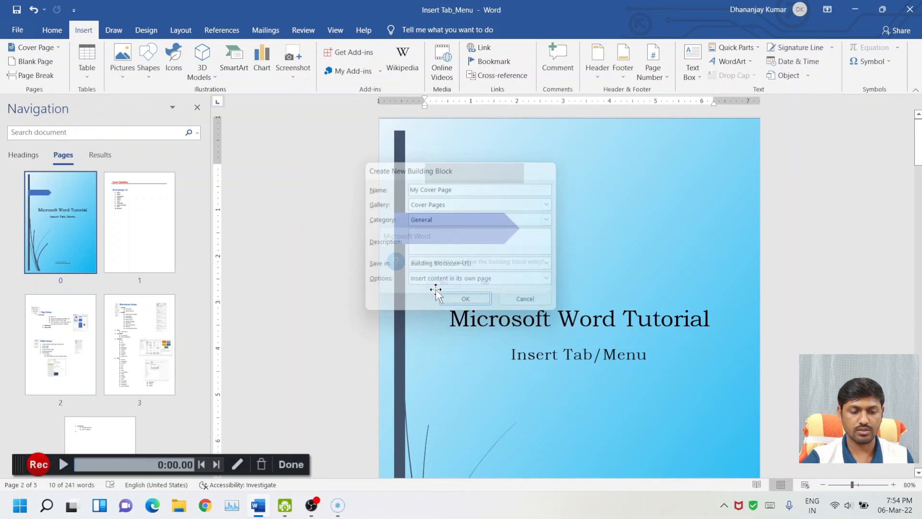
Check the General section of the cover page gallery for My Cover Page and look over the cover page in the document
{"action": "left_click", "coordinate": [826, 235]}
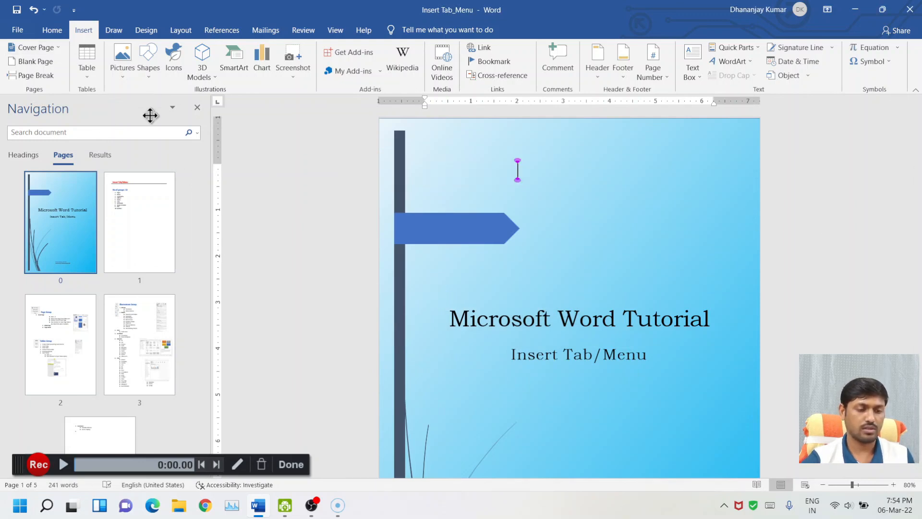
{"action": "left_click", "coordinate": [57, 48]}
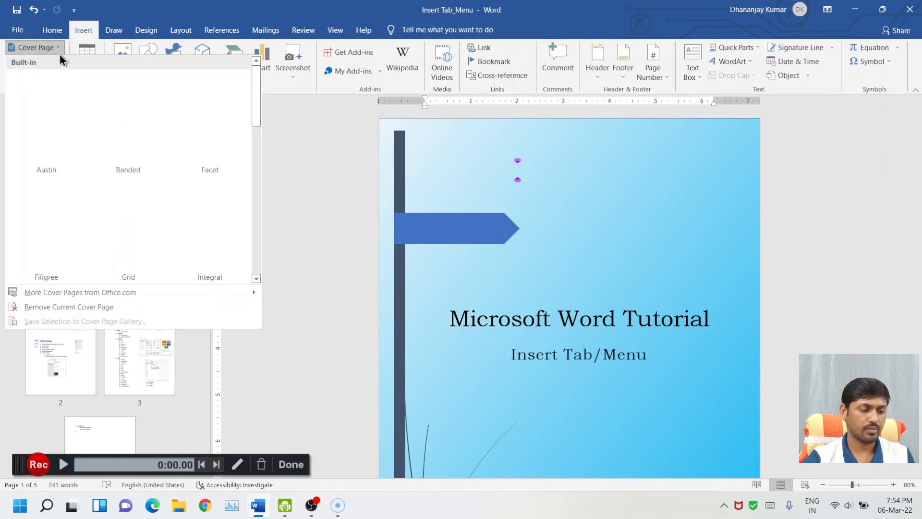
{"action": "scroll", "coordinate": [258, 199], "scroll_direction": "down", "scroll_amount": 6}
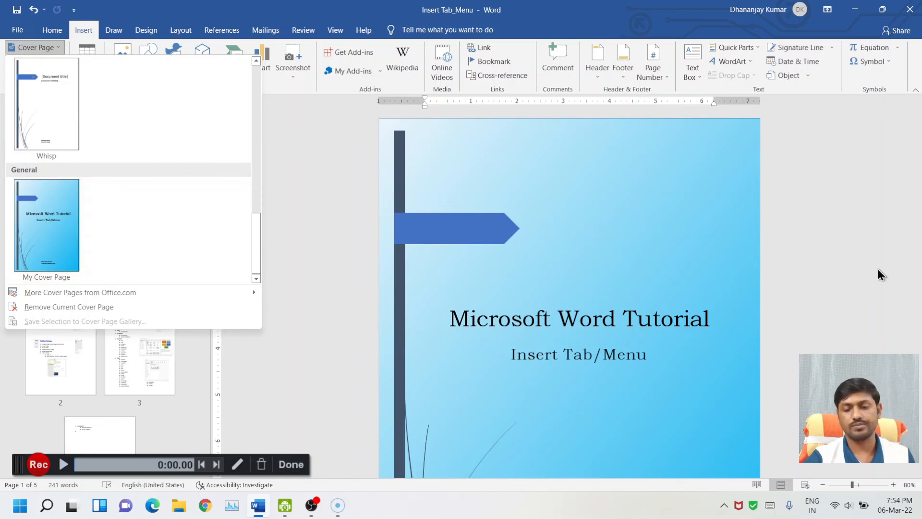
{"action": "left_click", "coordinate": [842, 261]}
{"action": "scroll", "coordinate": [843, 258], "scroll_direction": "down", "scroll_amount": 3}
{"action": "scroll", "coordinate": [816, 260], "scroll_direction": "down", "scroll_amount": 2}
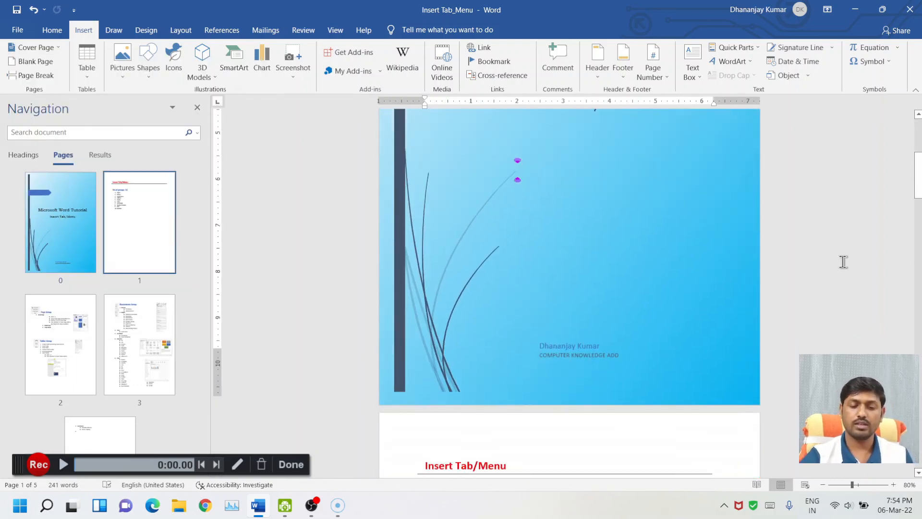
{"action": "scroll", "coordinate": [602, 316], "scroll_direction": "up", "scroll_amount": 1}
{"action": "scroll", "coordinate": [605, 316], "scroll_direction": "up", "scroll_amount": 3}
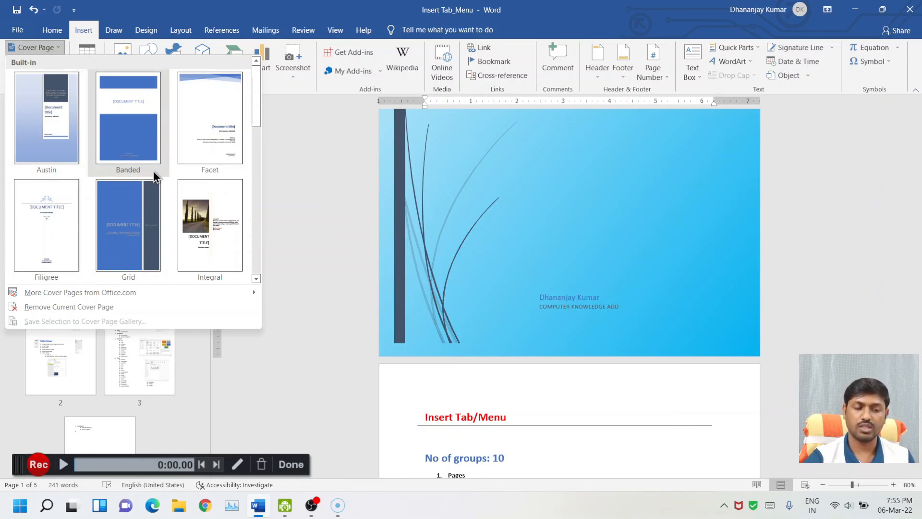
Remove the current cover page and reinsert the saved My Cover Page design from the General category
{"action": "left_click_drag", "start_coordinate": [255, 113], "coordinate": [261, 274]}
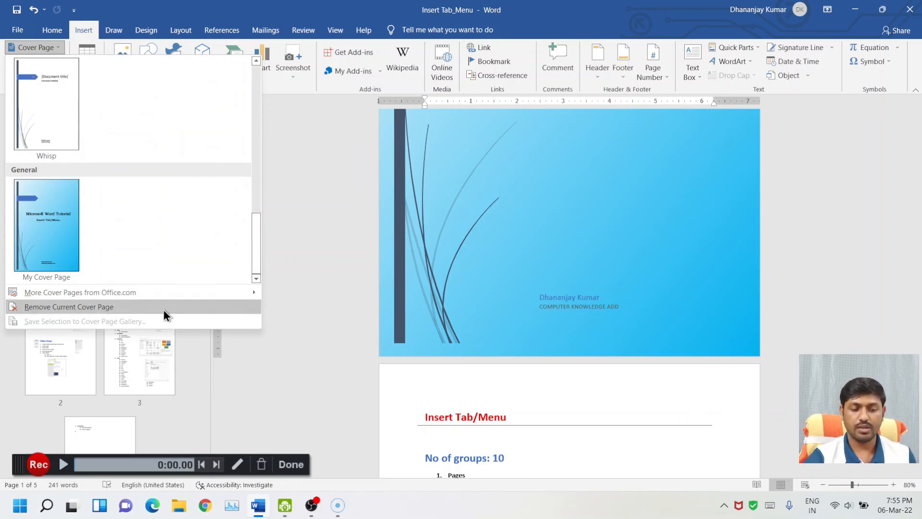
{"action": "left_click", "coordinate": [183, 307]}
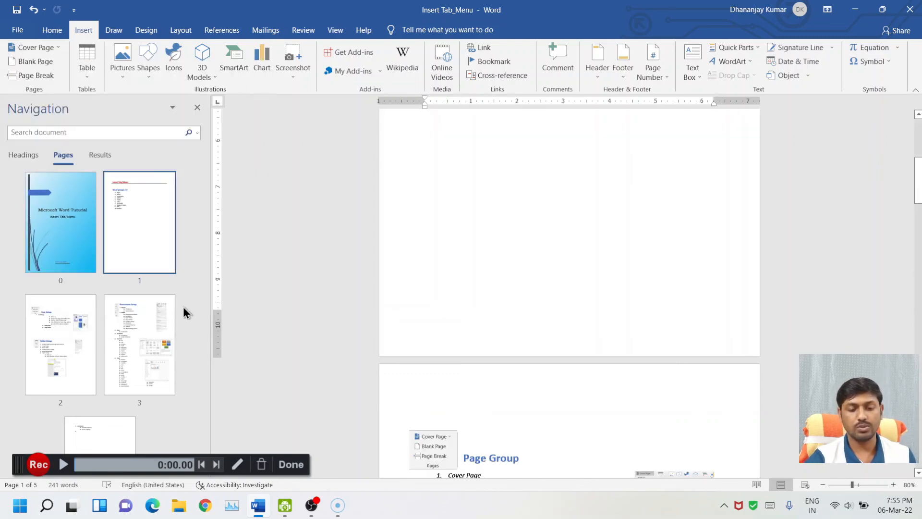
{"action": "left_click", "coordinate": [59, 46]}
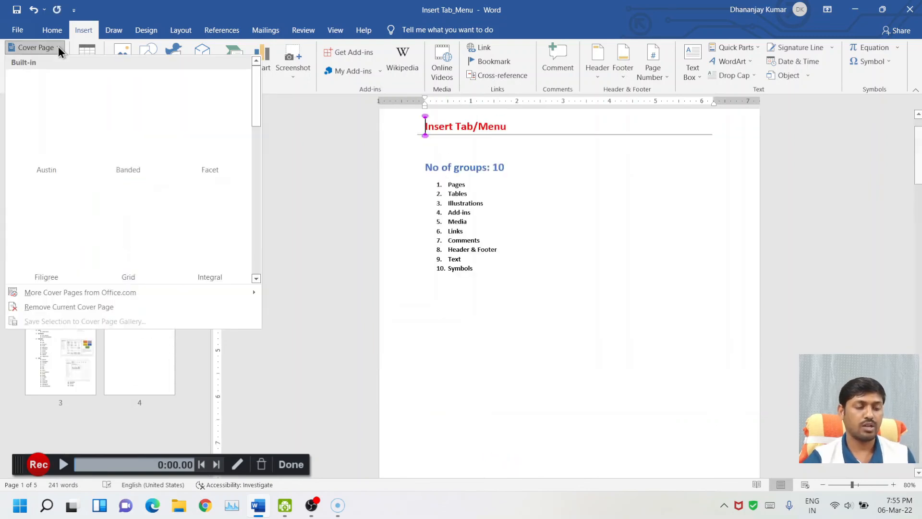
{"action": "scroll", "coordinate": [260, 155], "scroll_direction": "down", "scroll_amount": 6}
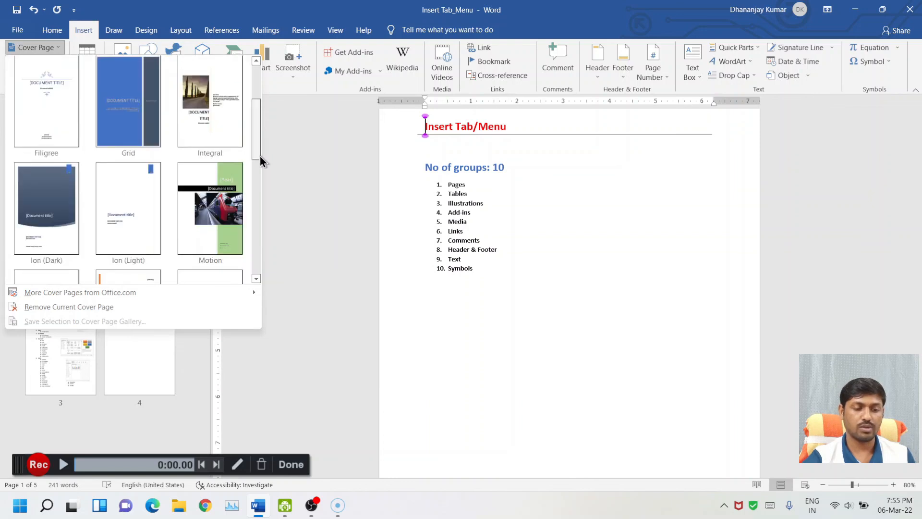
{"action": "left_click", "coordinate": [52, 248]}
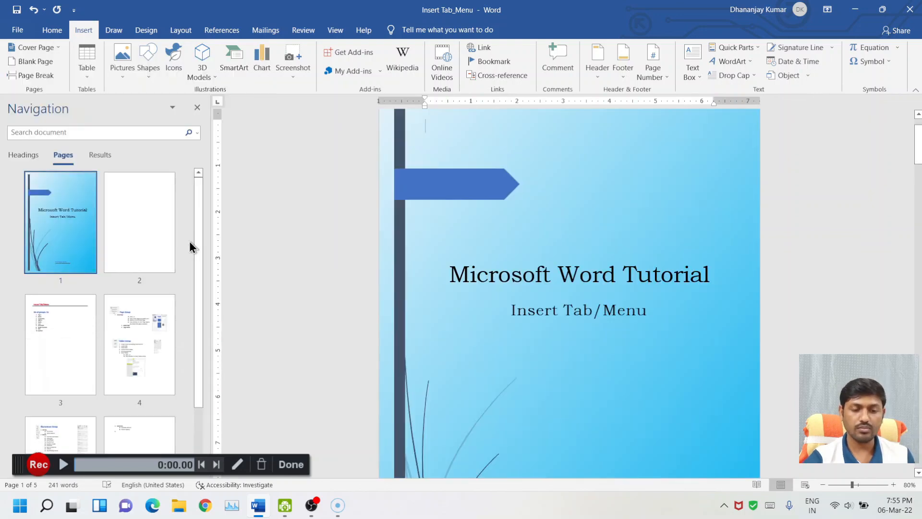
{"action": "scroll", "coordinate": [733, 310], "scroll_direction": "down", "scroll_amount": 2}
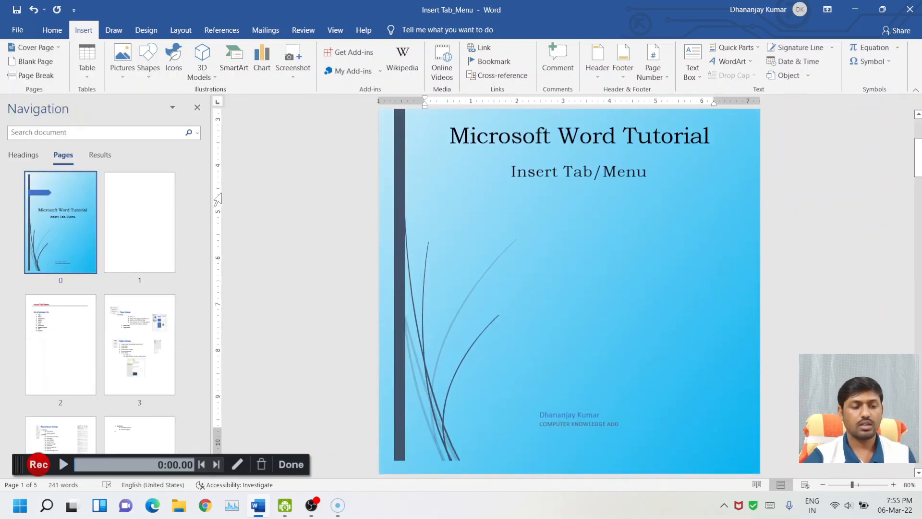
Insert the Insight 2 cover page from the additional Office.com designs and look over its picture, title and footer details
{"action": "left_click", "coordinate": [59, 48]}
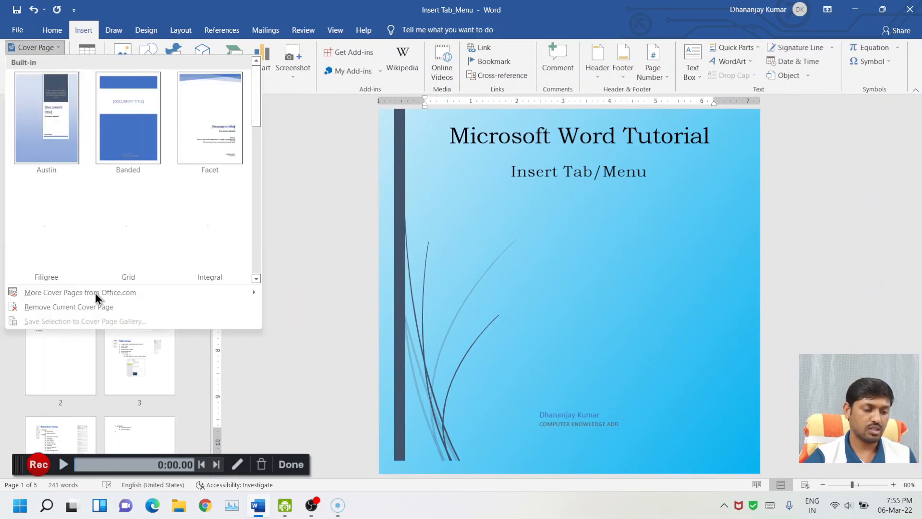
{"action": "mouse_move", "coordinate": [81, 297]}
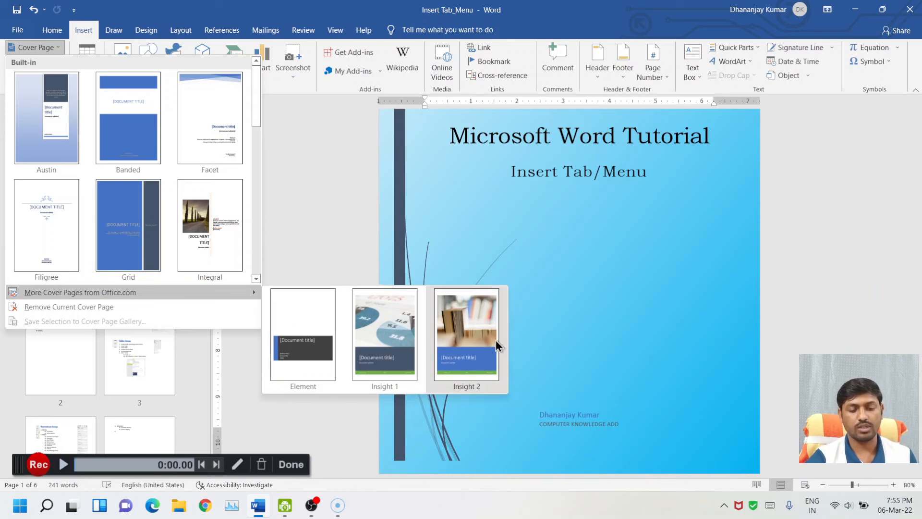
{"action": "left_click", "coordinate": [468, 323]}
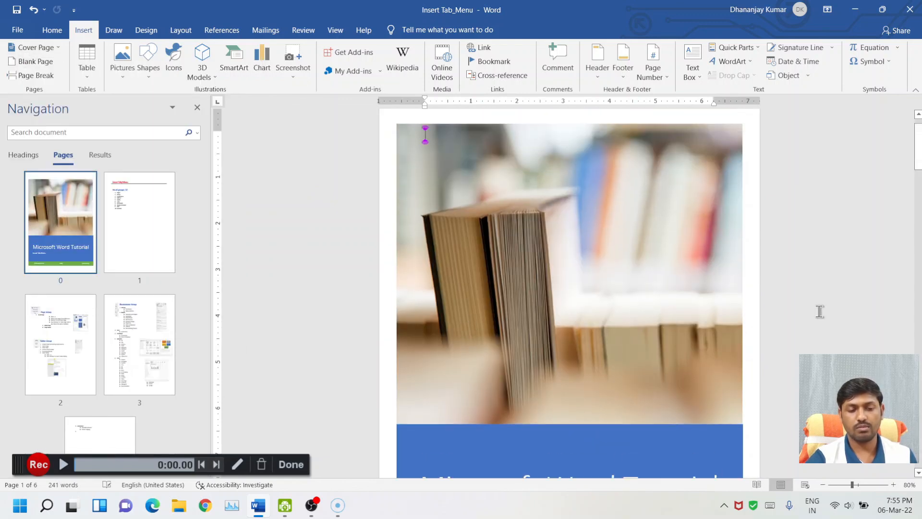
{"action": "scroll", "coordinate": [850, 329], "scroll_direction": "down", "scroll_amount": 5}
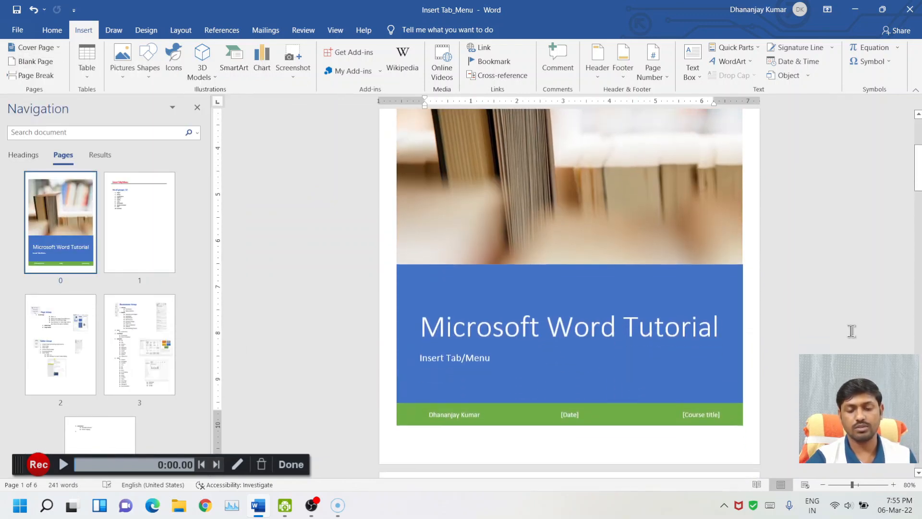
{"action": "scroll", "coordinate": [849, 329], "scroll_direction": "down", "scroll_amount": 2}
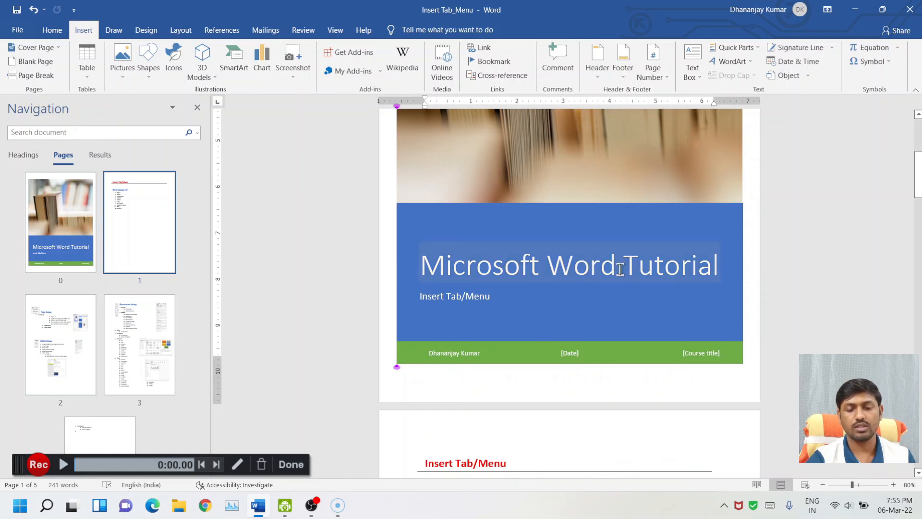
{"action": "scroll", "coordinate": [494, 328], "scroll_direction": "up", "scroll_amount": 5}
{"action": "left_click_drag", "start_coordinate": [918, 150], "coordinate": [919, 180]}
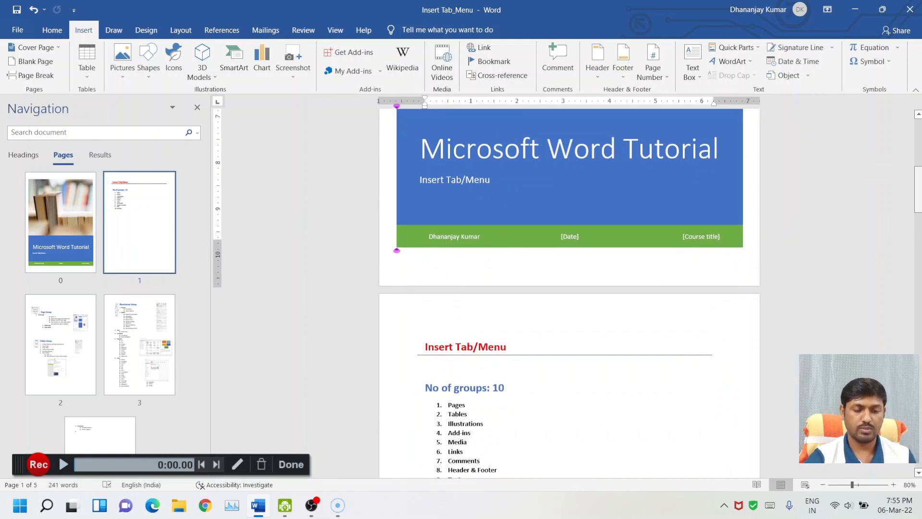
Undo the insertion of the Insight 2 cover page
{"action": "key", "text": "ctrl+z"}
{"action": "key", "text": "ctrl+z"}
{"action": "key", "text": "ctrl+z"}
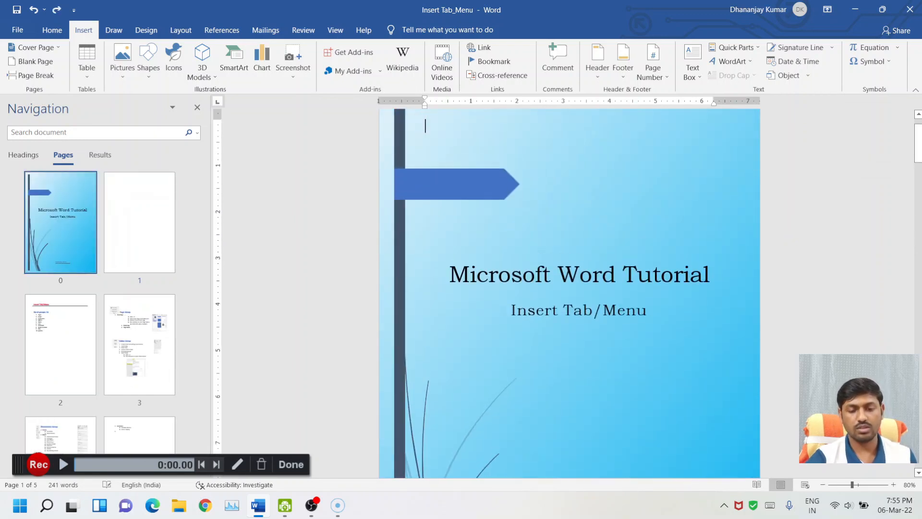
Delete the blank page that follows the blue cover page and return to the start of the document
{"action": "scroll", "coordinate": [672, 263], "scroll_direction": "down", "scroll_amount": 4}
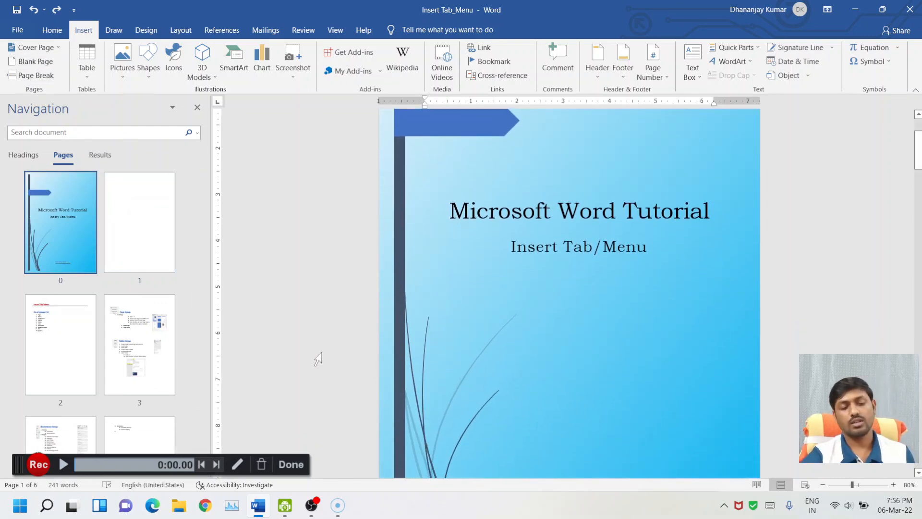
{"action": "left_click", "coordinate": [127, 232]}
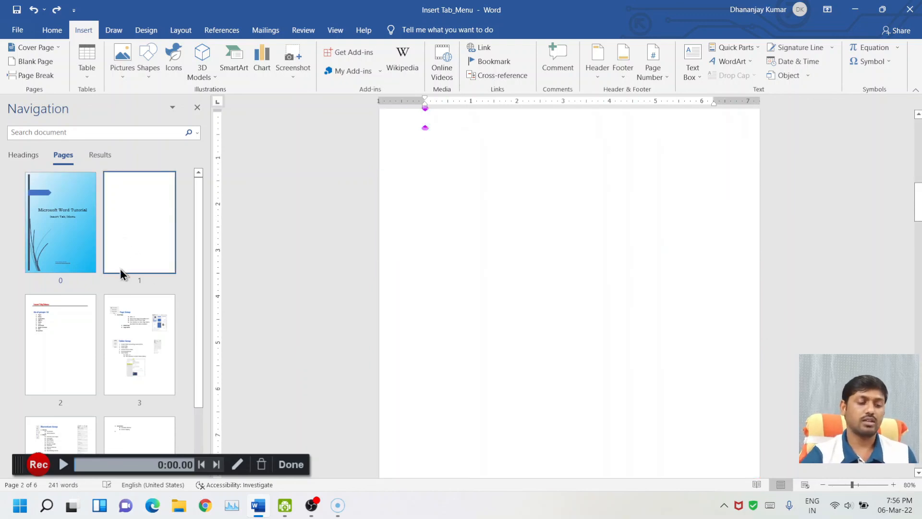
{"action": "scroll", "coordinate": [550, 307], "scroll_direction": "up", "scroll_amount": 3}
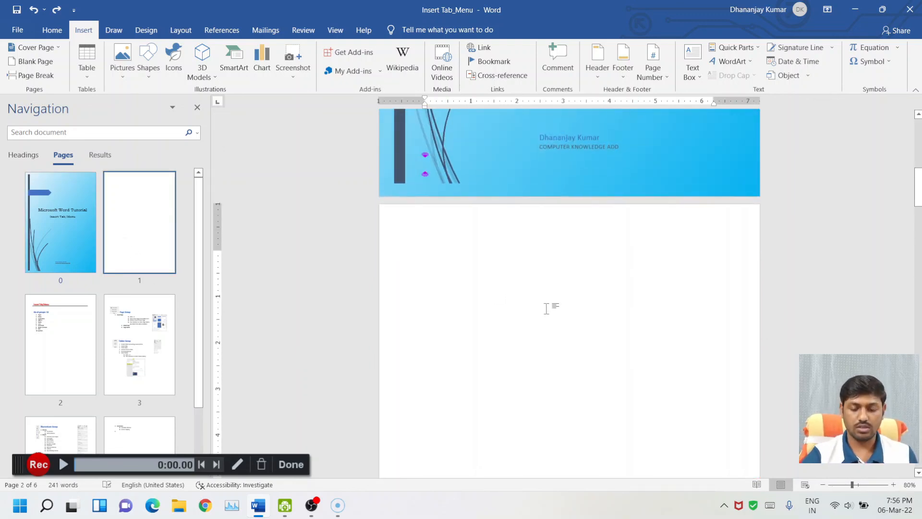
{"action": "key", "text": "BackSpace"}
{"action": "key", "text": "ctrl+Home"}
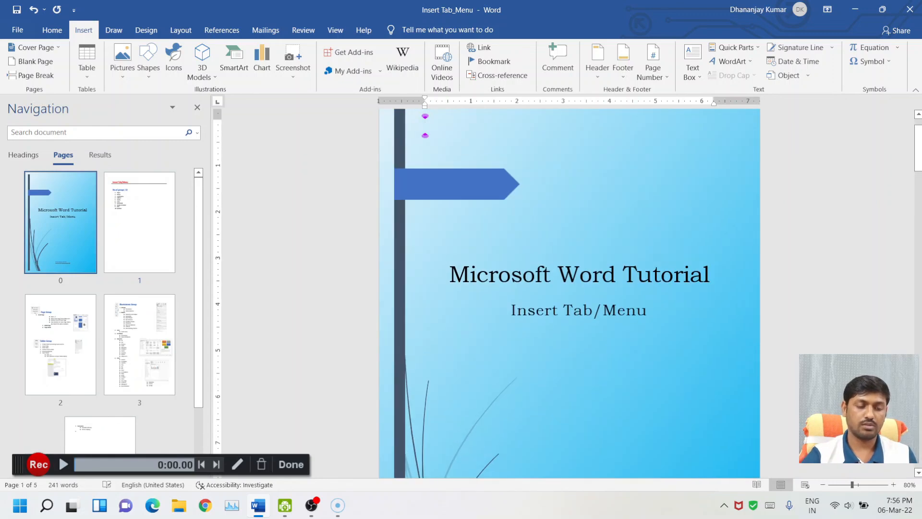
Remove the indent from the empty line below the "Symbols" list item on the page after the cover
{"action": "left_click_drag", "start_coordinate": [918, 147], "coordinate": [919, 216]}
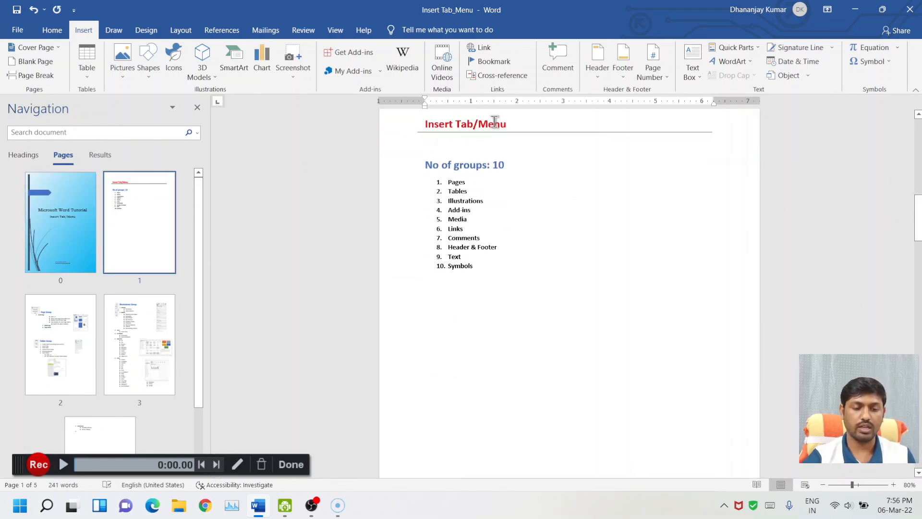
{"action": "left_click", "coordinate": [490, 300]}
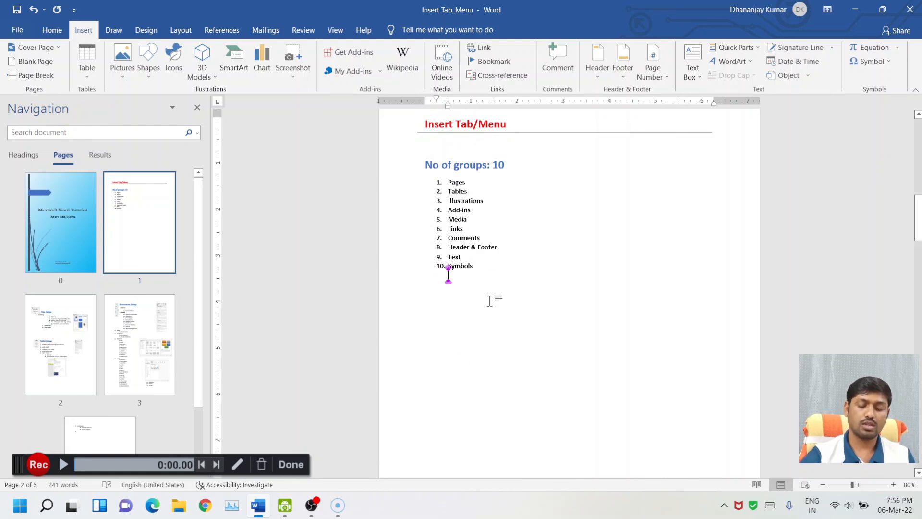
{"action": "key", "text": "BackSpace"}
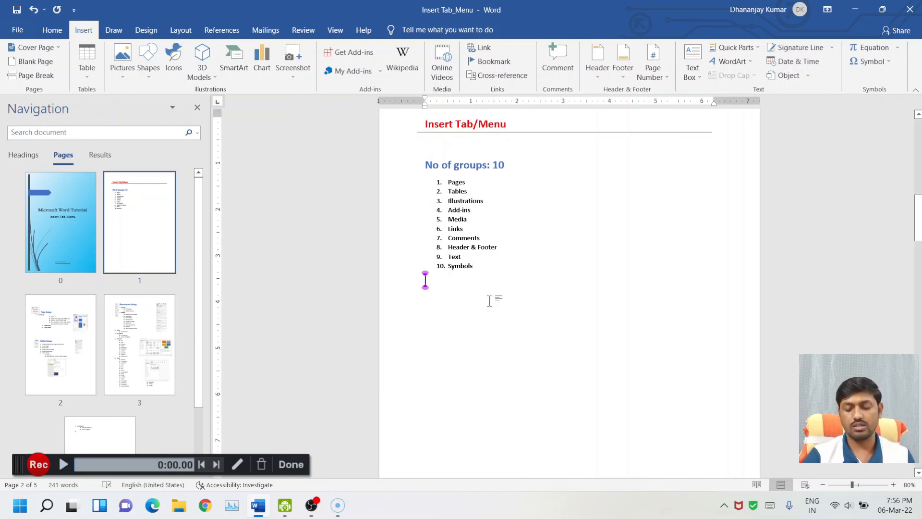
Add empty lines below the "Symbols" list item until they run onto a new page
{"action": "key", "text": "Return"}
{"action": "key", "text": "Return"}
{"action": "key", "text": "Return"}
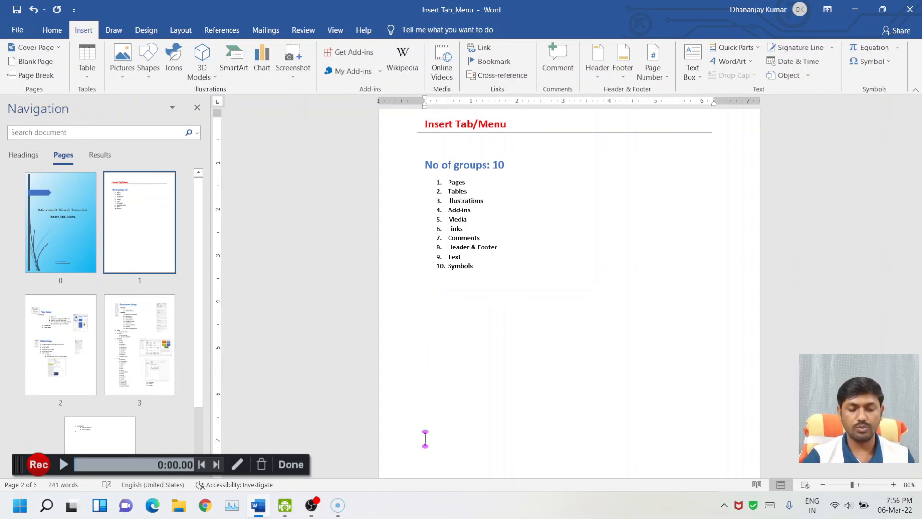
{"action": "scroll", "coordinate": [425, 456], "scroll_direction": "down", "scroll_amount": 5}
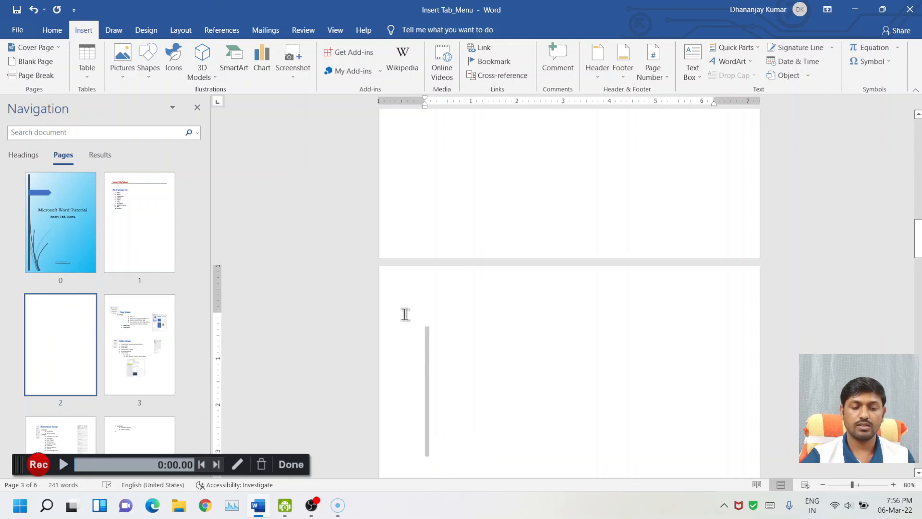
Select all the added empty lines below the "Symbols" list item and delete them
{"action": "scroll", "coordinate": [405, 314], "scroll_direction": "up", "scroll_amount": 15}
{"action": "scroll", "coordinate": [417, 475], "scroll_direction": "down", "scroll_amount": 10}
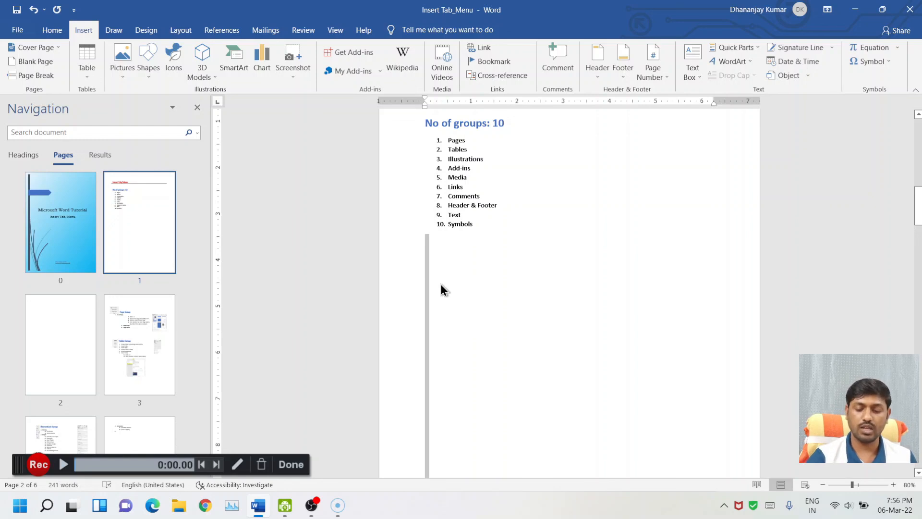
{"action": "key", "text": "Delete"}
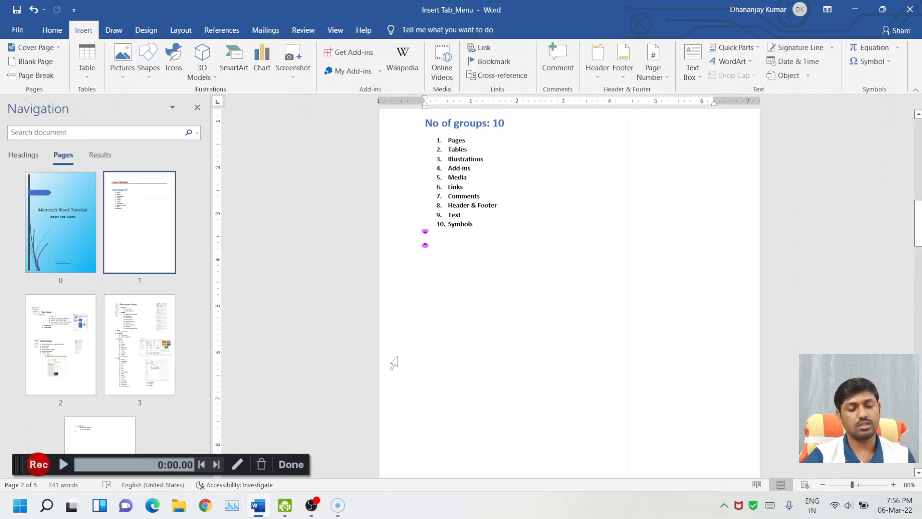
{"action": "scroll", "coordinate": [513, 339], "scroll_direction": "up", "scroll_amount": 3}
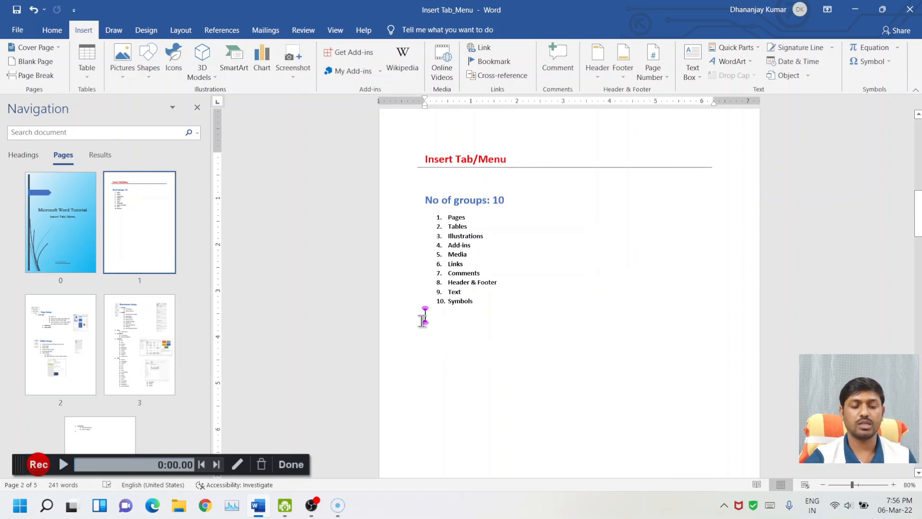
Insert a blank page below the "Symbols" list item and check the pages around it
{"action": "left_click", "coordinate": [36, 61]}
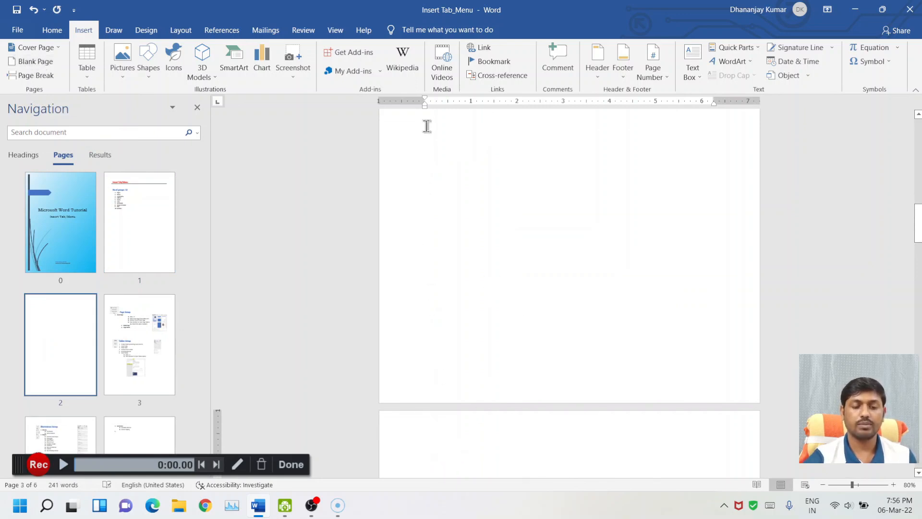
{"action": "scroll", "coordinate": [459, 286], "scroll_direction": "up", "scroll_amount": 5}
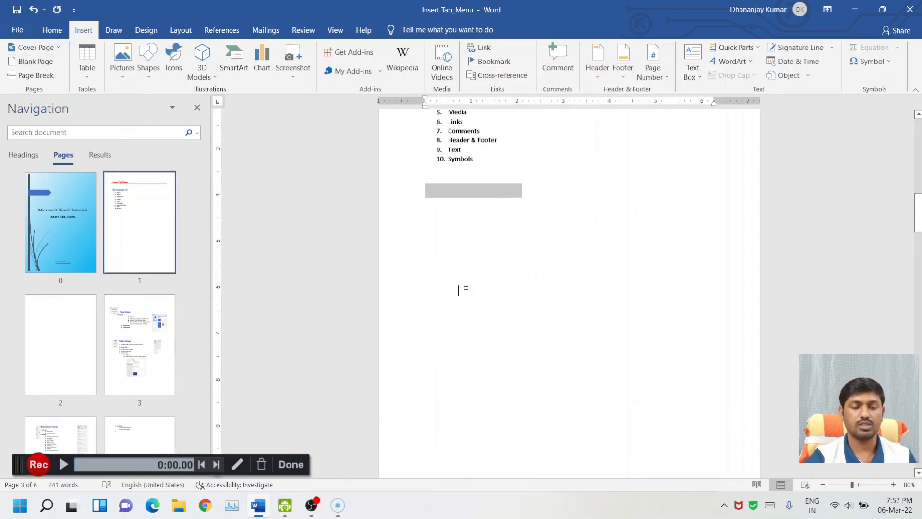
{"action": "left_click", "coordinate": [533, 192]}
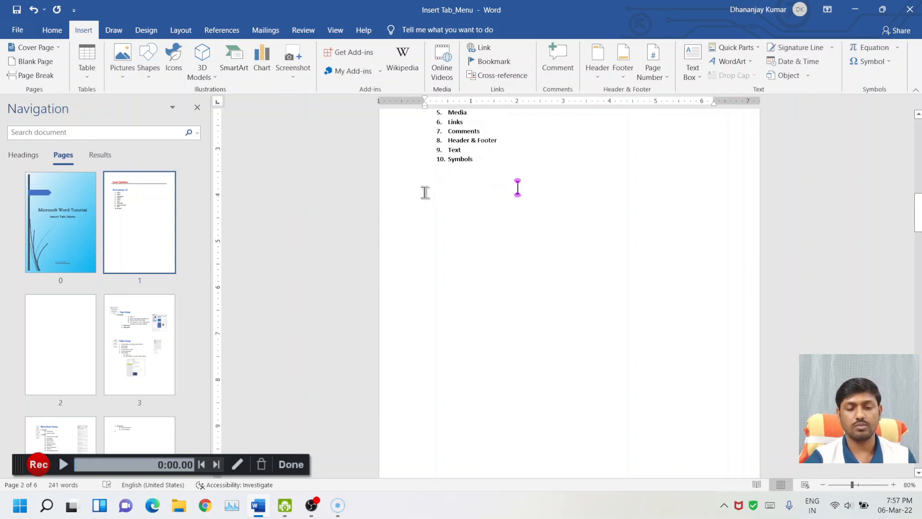
{"action": "scroll", "coordinate": [498, 356], "scroll_direction": "down", "scroll_amount": 3}
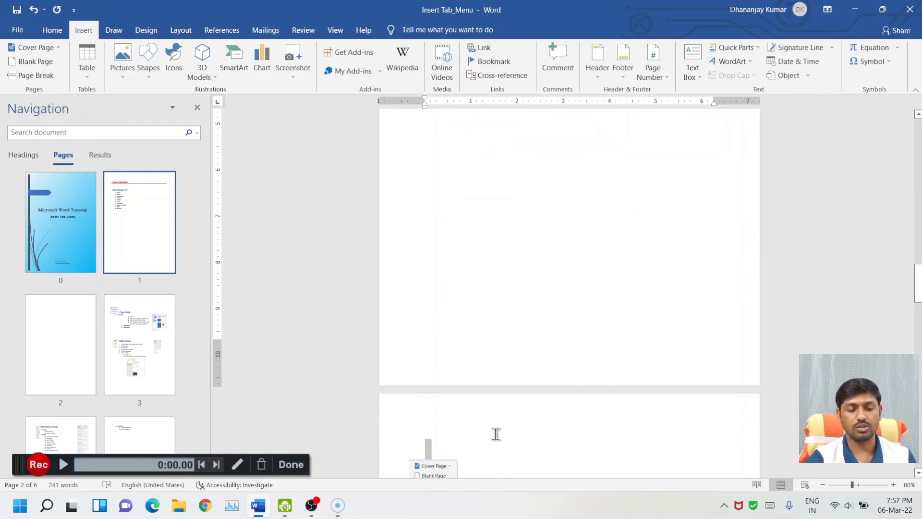
{"action": "scroll", "coordinate": [496, 426], "scroll_direction": "down", "scroll_amount": 5}
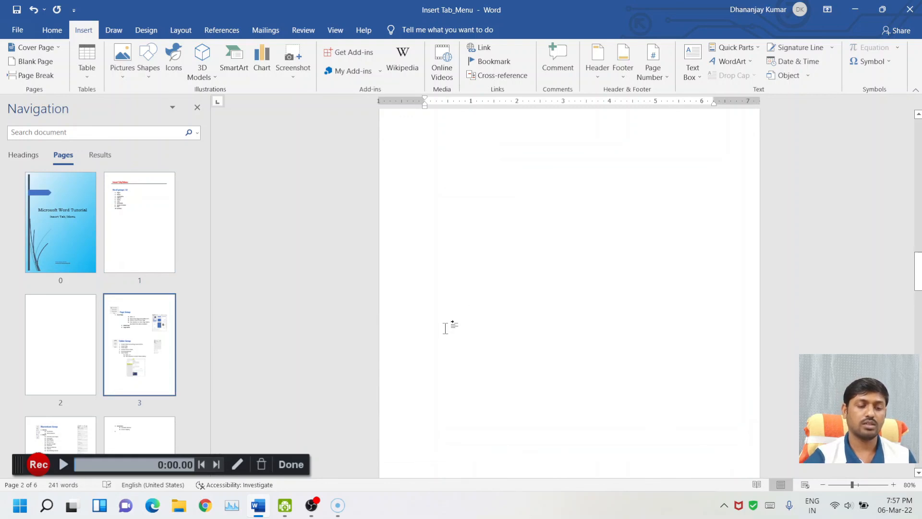
Undo the blank page insertion and return to the list of groups
{"action": "key", "text": "ctrl+z"}
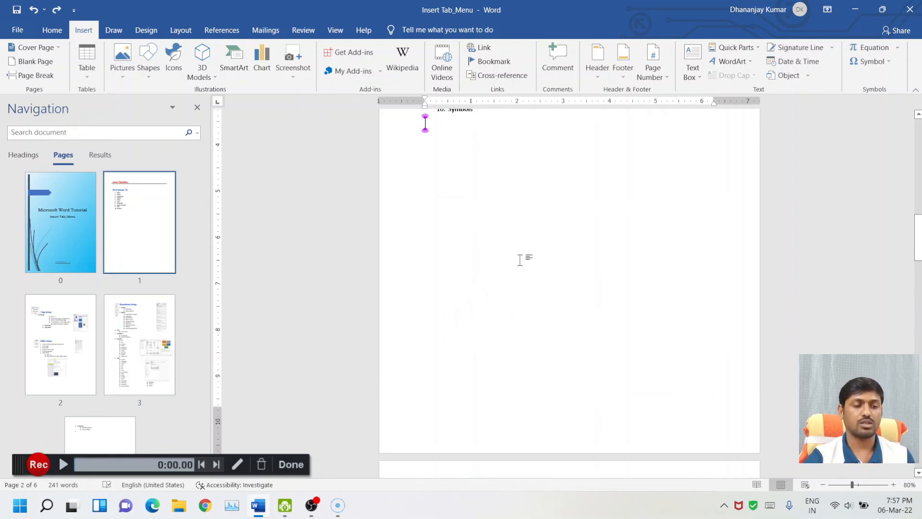
{"action": "scroll", "coordinate": [550, 254], "scroll_direction": "up", "scroll_amount": 3}
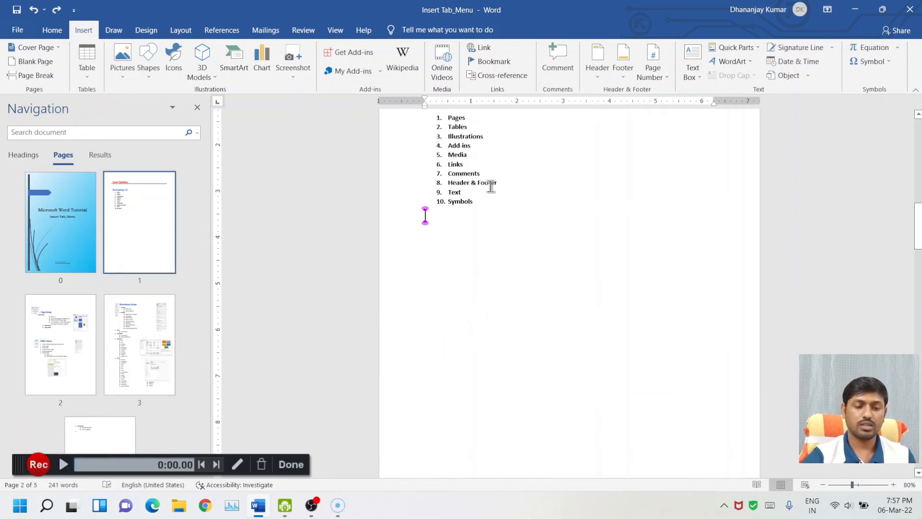
Insert a page break after the "Add-ins" list item and review how the list is split across the two pages
{"action": "left_click", "coordinate": [478, 144]}
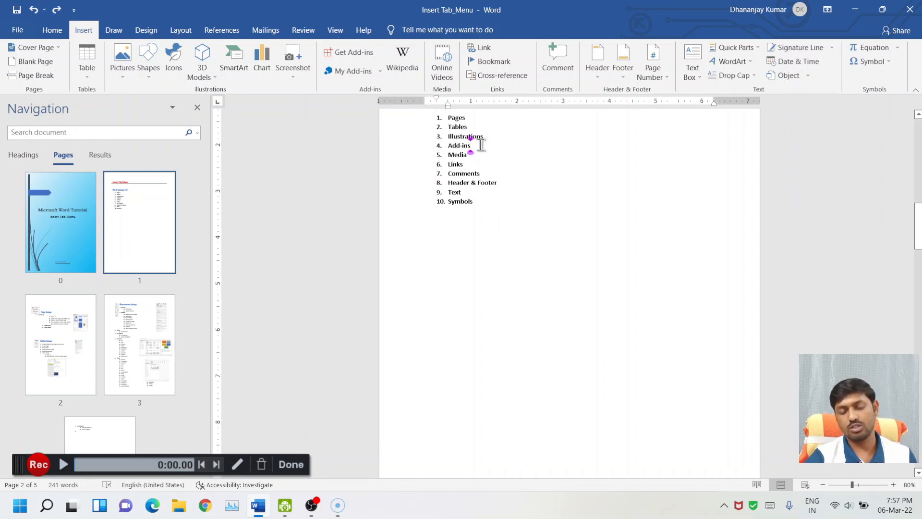
{"action": "scroll", "coordinate": [496, 184], "scroll_direction": "up", "scroll_amount": 3}
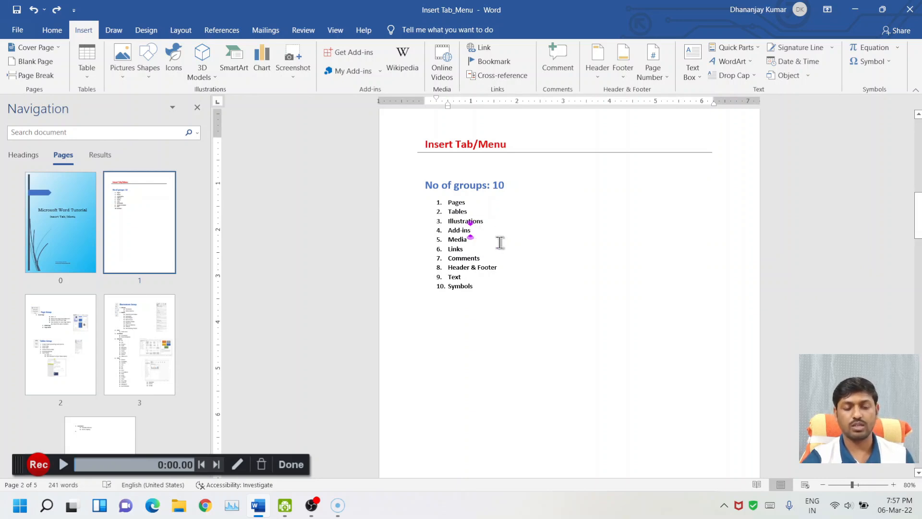
{"action": "left_click", "coordinate": [41, 76]}
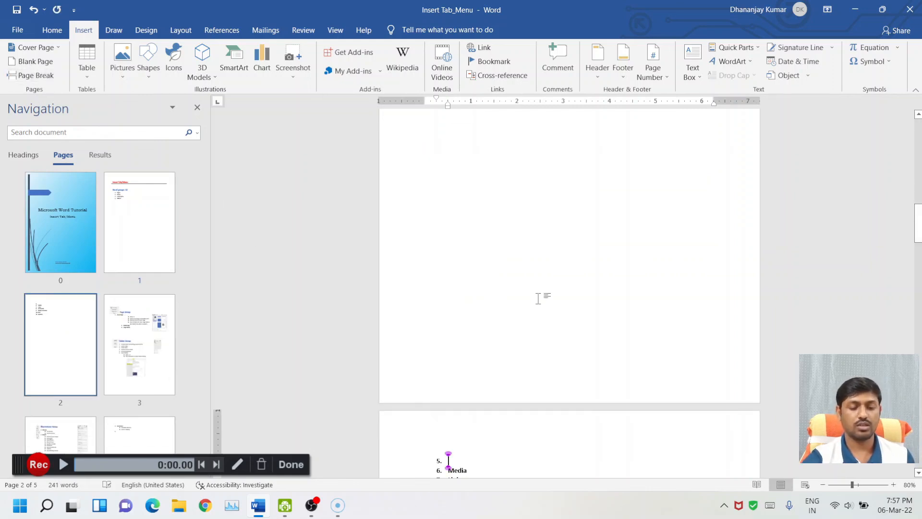
{"action": "scroll", "coordinate": [529, 294], "scroll_direction": "up", "scroll_amount": 4}
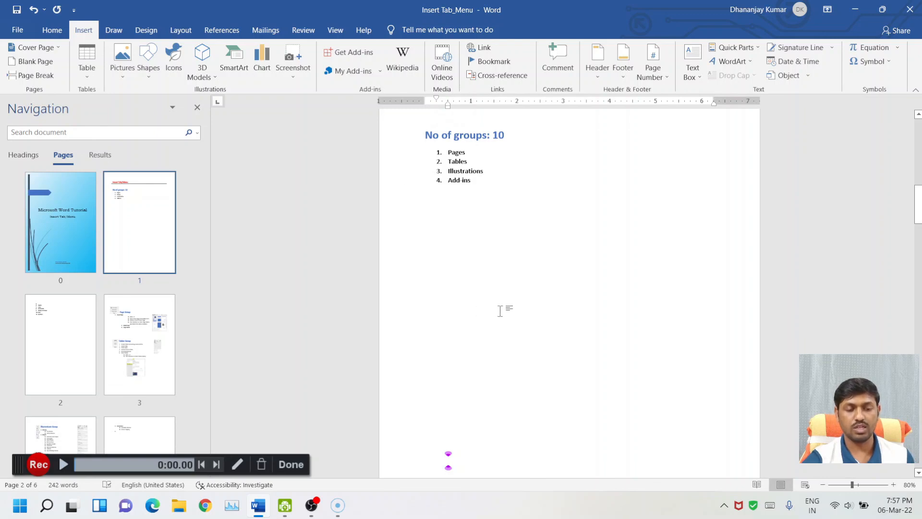
{"action": "left_click", "coordinate": [51, 350]}
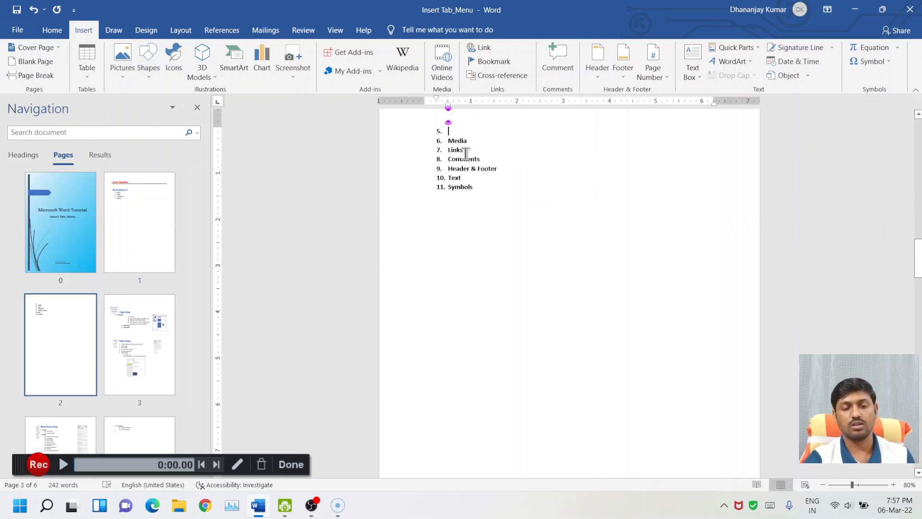